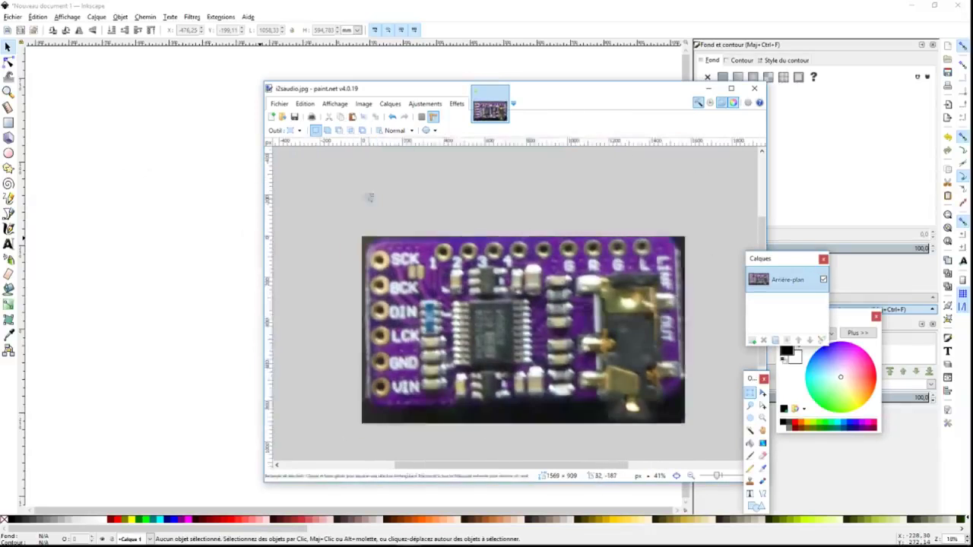
Paste the board photo into the drawing and fit a rectangle over it
{"action": "key", "text": "alt+Tab"}
{"action": "key", "text": "ctrl+v"}
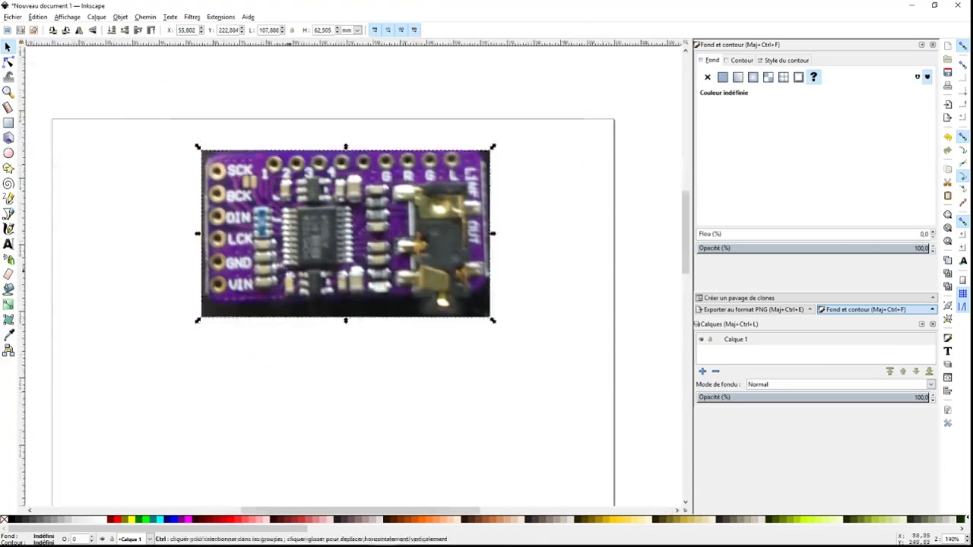
{"action": "key", "text": "r"}
{"action": "left_click_drag", "start_coordinate": [135, 373], "coordinate": [465, 406]}
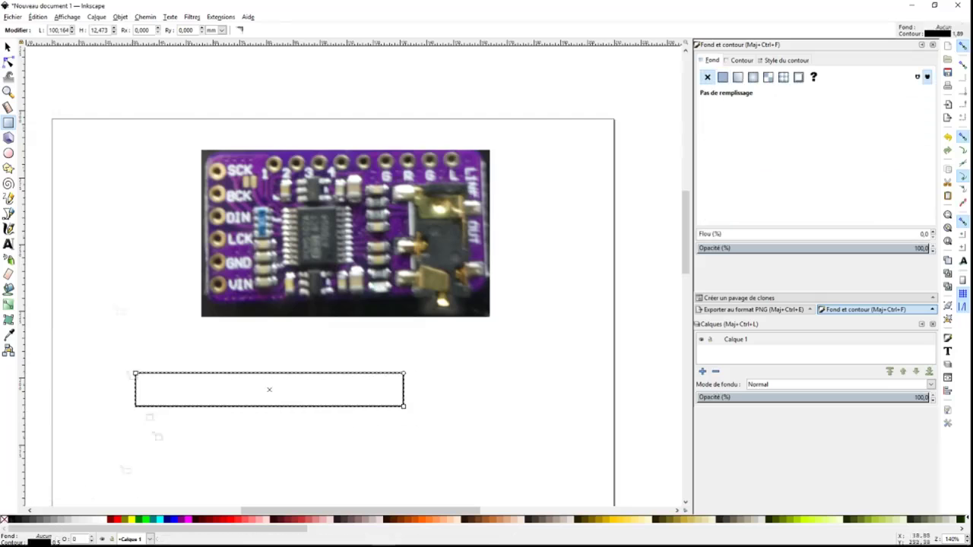
{"action": "key", "text": "s"}
{"action": "mouse_move", "coordinate": [304, 389]}
{"action": "left_mouse_down"}
{"action": "mouse_move", "coordinate": [346, 165]}
{"action": "mouse_move", "coordinate": [352, 306]}
{"action": "left_mouse_up"}
{"action": "scroll", "coordinate": [352, 307], "scroll_direction": "up", "scroll_amount": 3}
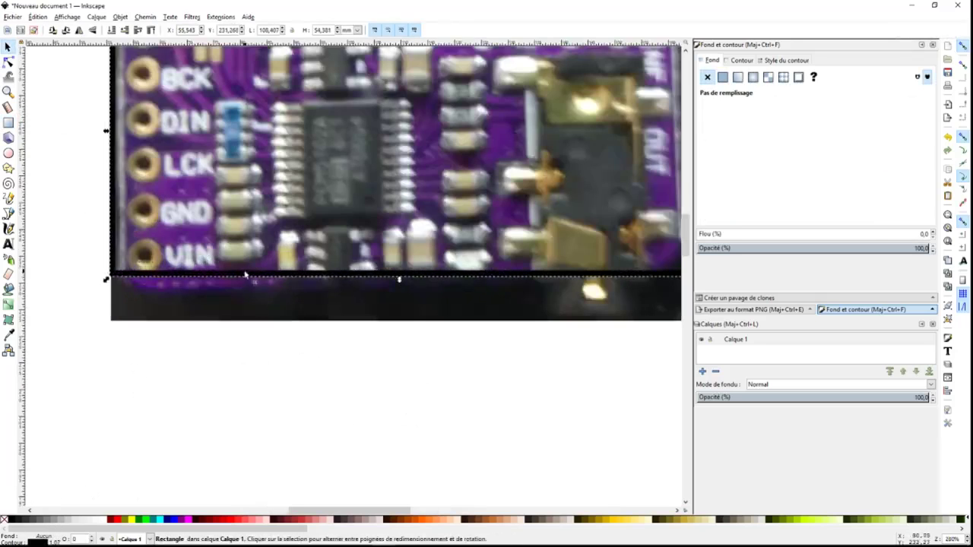
{"action": "scroll", "coordinate": [391, 272], "scroll_direction": "down", "scroll_amount": 2}
Add a 'Modèle' layer below and rename the first layer to 'Components'
{"action": "key", "text": "ctrl+shift+n"}
{"action": "type", "text": "Modèle"}
{"action": "key", "text": "Return"}
{"action": "key", "text": "shift+Page_Down"}
{"action": "double_click", "coordinate": [734, 340]}
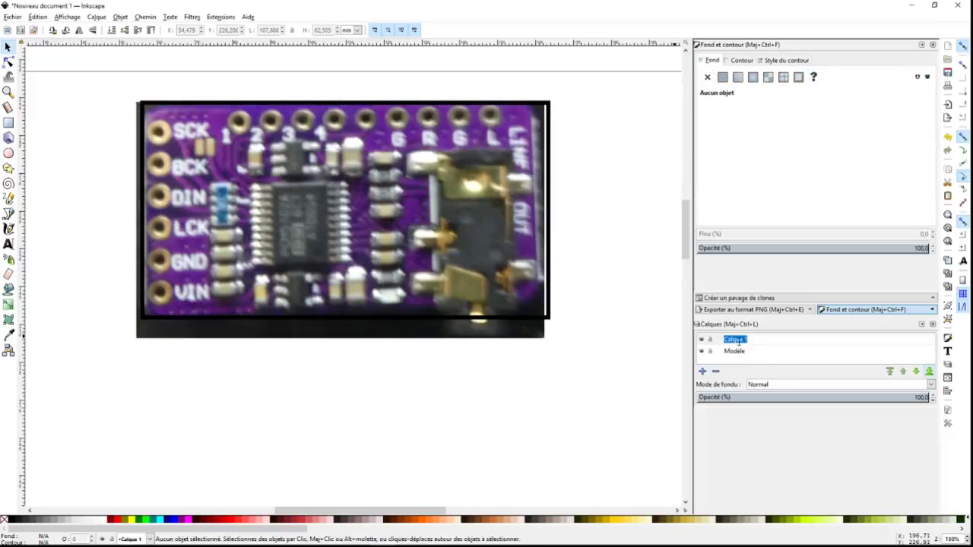
{"action": "type", "text": "Components"}
{"action": "key", "text": "Return"}
Adjust the board outline's stroke style and draw a box around the chip
{"action": "left_click", "coordinate": [373, 325]}
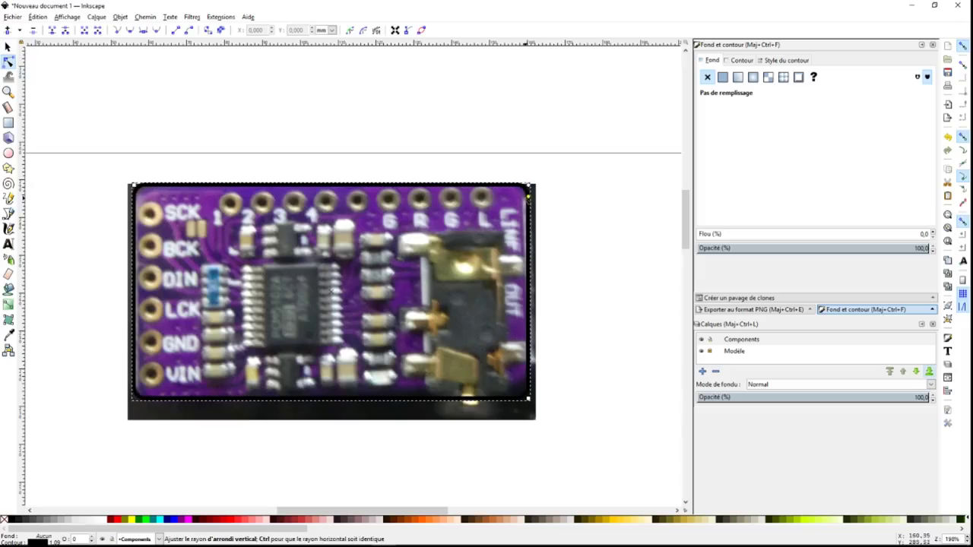
{"action": "left_click", "coordinate": [786, 60]}
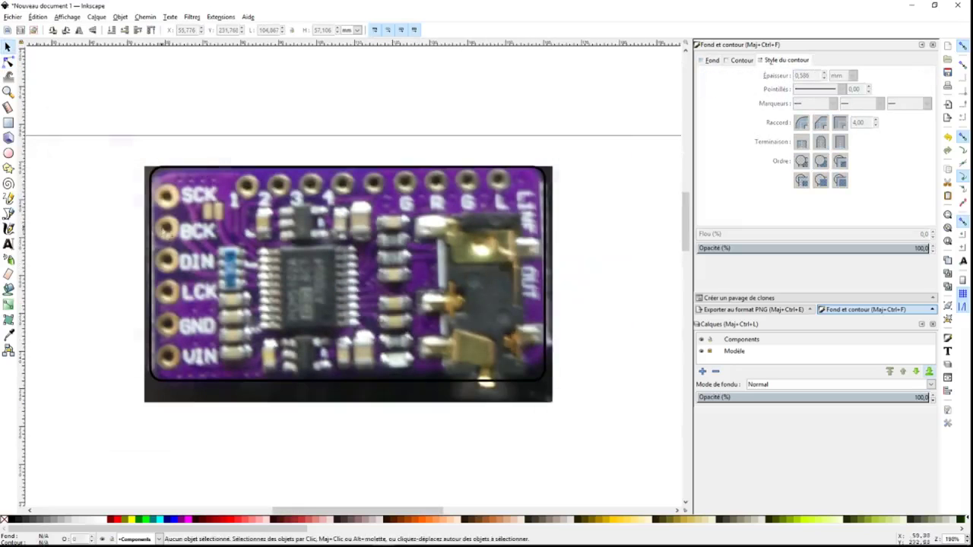
{"action": "key", "text": "r"}
{"action": "left_click_drag", "start_coordinate": [278, 243], "coordinate": [333, 326]}
Draw a box around the audio jack
{"action": "left_click_drag", "start_coordinate": [443, 214], "coordinate": [526, 379]}
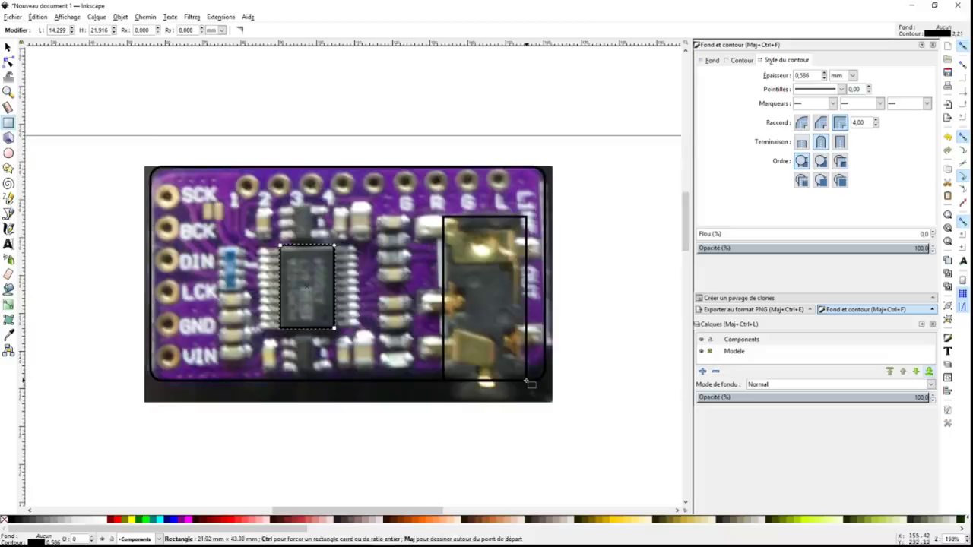
{"action": "scroll", "coordinate": [538, 399], "scroll_direction": "up", "scroll_amount": 1}
{"action": "key", "text": "s"}
{"action": "key", "text": "Escape"}
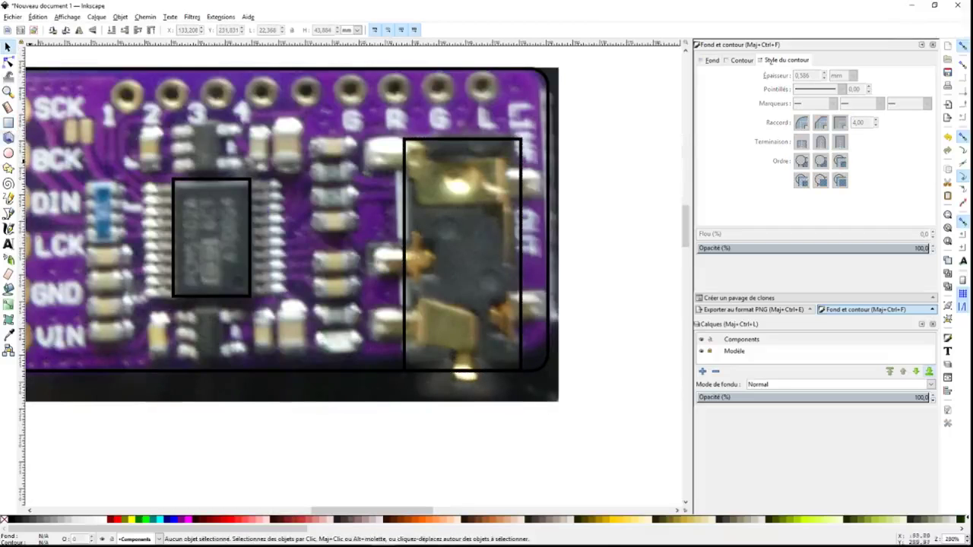
Draw the tab shape under the jack's bottom corner with the Bezier tool
{"action": "key", "text": "b"}
{"action": "left_click", "coordinate": [418, 372]}
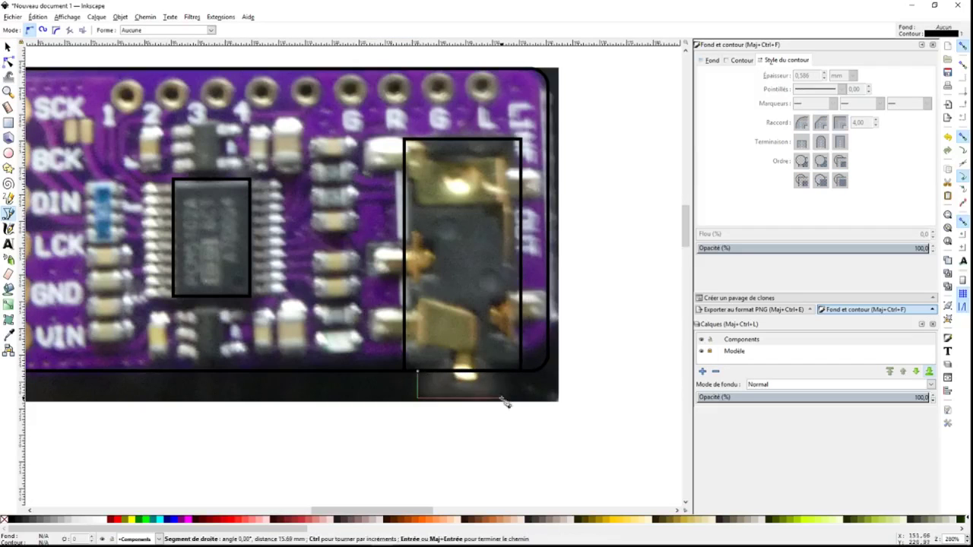
{"action": "left_click", "coordinate": [418, 372]}
{"action": "key", "text": "s"}
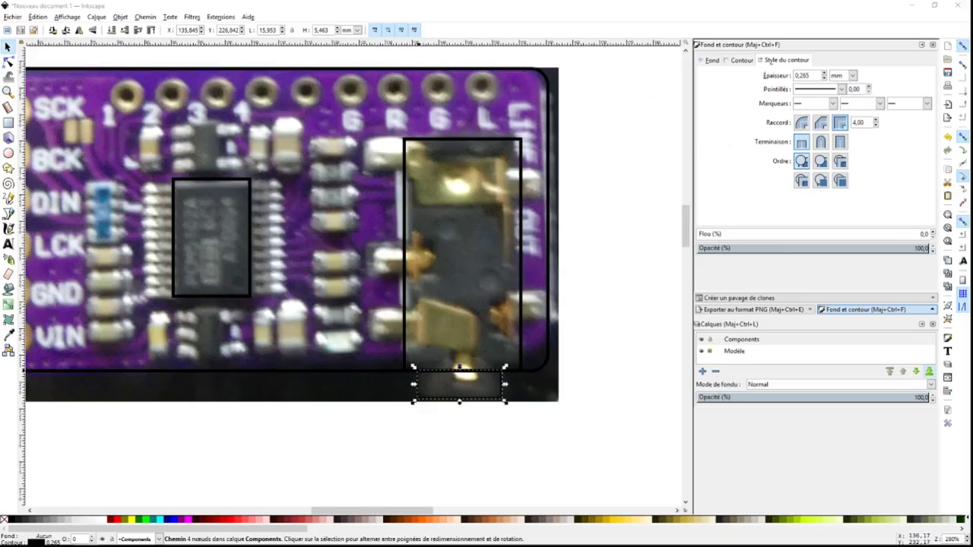
Bend the tab's edge into a curve with the Node tool
{"action": "key", "text": "n"}
{"action": "scroll", "coordinate": [495, 419], "scroll_direction": "up", "scroll_amount": 3}
{"action": "scroll", "coordinate": [411, 354], "scroll_direction": "down", "scroll_amount": 2}
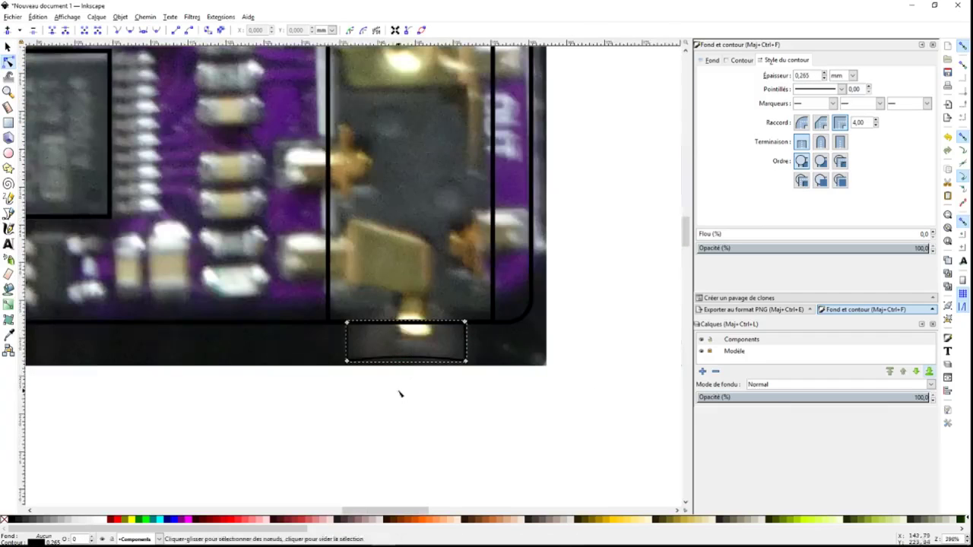
{"action": "scroll", "coordinate": [409, 372], "scroll_direction": "up", "scroll_amount": 2}
{"action": "key", "text": "s"}
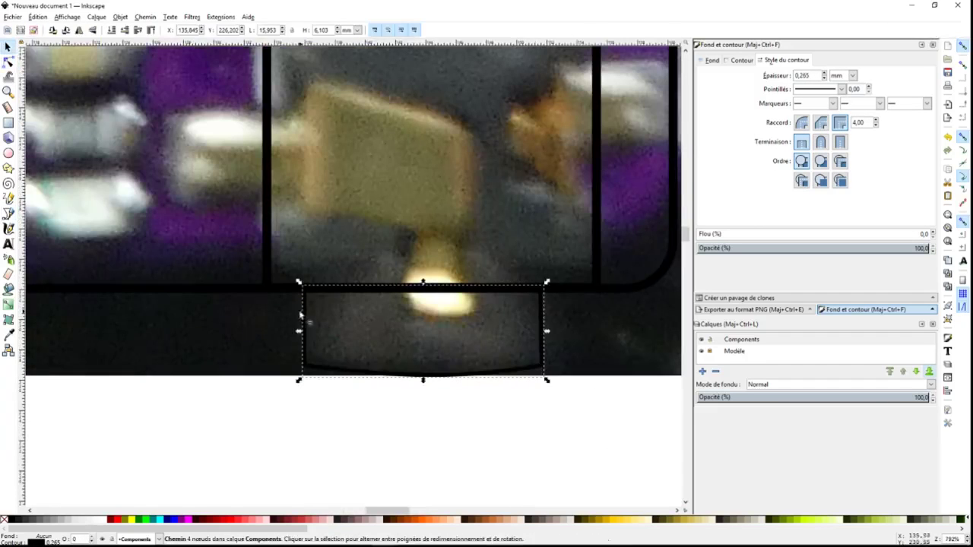
{"action": "key", "text": "n"}
{"action": "left_click", "coordinate": [541, 347]}
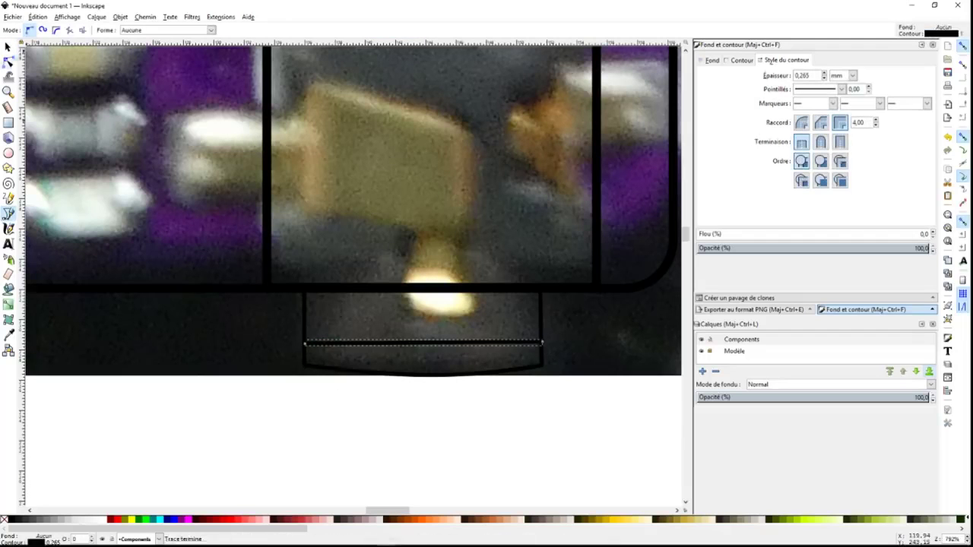
{"action": "mouse_move", "coordinate": [440, 346]}
{"action": "left_mouse_down"}
{"action": "mouse_move", "coordinate": [437, 358]}
{"action": "mouse_move", "coordinate": [430, 332]}
{"action": "left_mouse_up"}
{"action": "key", "text": "s"}
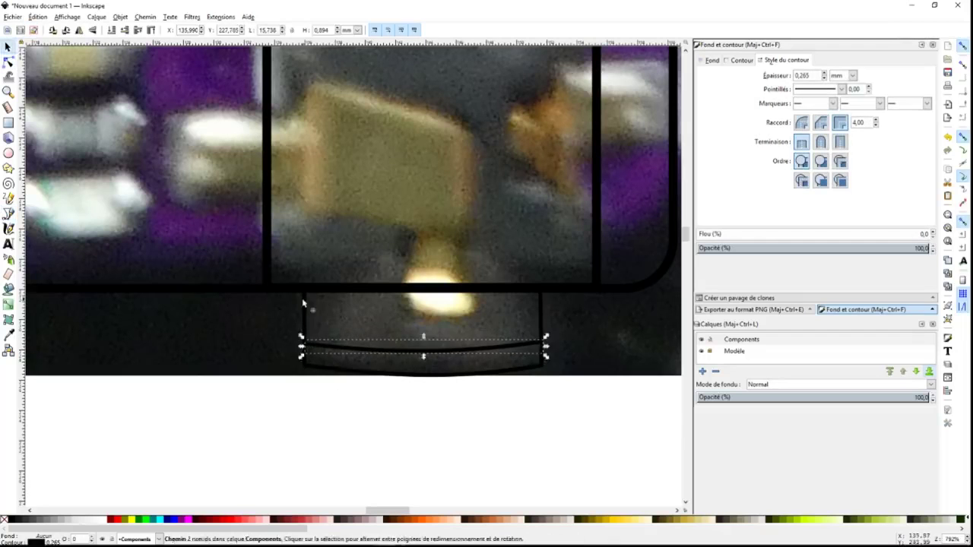
{"action": "scroll", "coordinate": [424, 337], "scroll_direction": "down", "scroll_amount": 4}
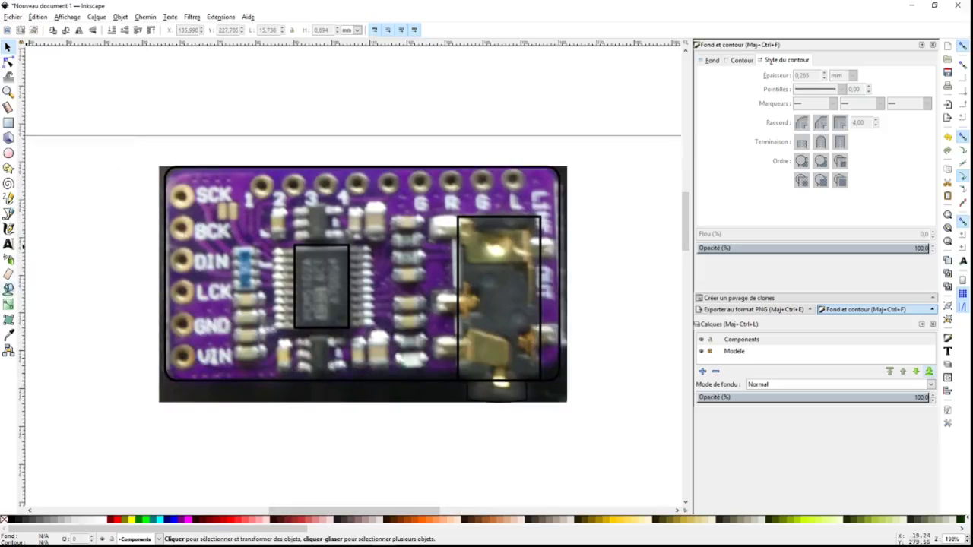
Place a circle on the SCK pad and duplicate it onto the BCK and DIN pads
{"action": "key", "text": "ctrl+v"}
{"action": "scroll", "coordinate": [117, 189], "scroll_direction": "up", "scroll_amount": 2}
{"action": "key", "text": "ctrl+d"}
{"action": "mouse_move", "coordinate": [244, 205]}
{"action": "left_mouse_down"}
{"action": "mouse_move", "coordinate": [244, 268]}
{"action": "mouse_move", "coordinate": [275, 303]}
{"action": "mouse_move", "coordinate": [245, 331]}
{"action": "left_mouse_up"}
{"action": "key", "text": "ctrl+d"}
{"action": "key", "text": "ctrl+d"}
{"action": "left_click_drag", "start_coordinate": [245, 331], "coordinate": [245, 458]}
{"action": "key", "text": "ctrl+d"}
Move the board photo away from the outline drawing and select the top reference photo
{"action": "scroll", "coordinate": [245, 380], "scroll_direction": "down", "scroll_amount": 5}
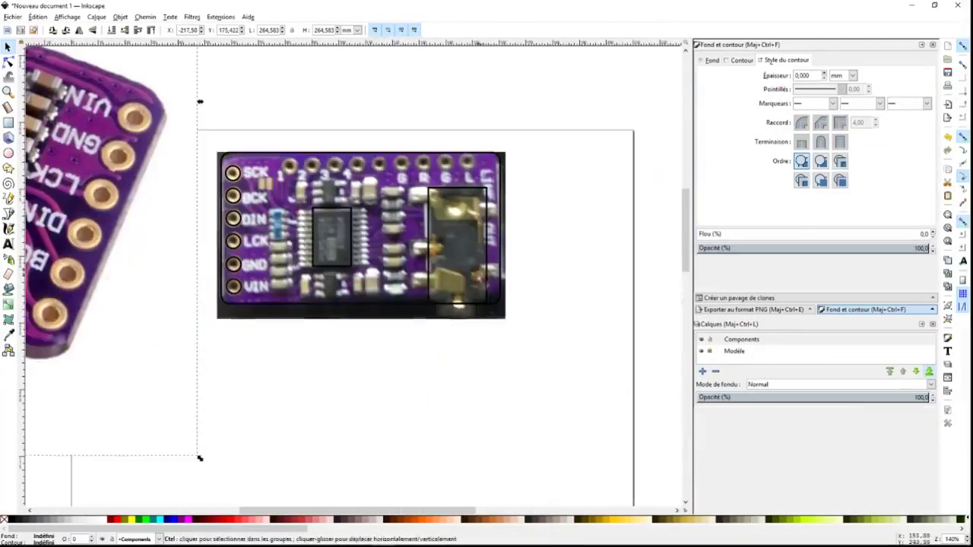
{"action": "mouse_move", "coordinate": [348, 317]}
{"action": "left_mouse_down"}
{"action": "mouse_move", "coordinate": [543, 495]}
{"action": "mouse_move", "coordinate": [488, 502]}
{"action": "left_mouse_up"}
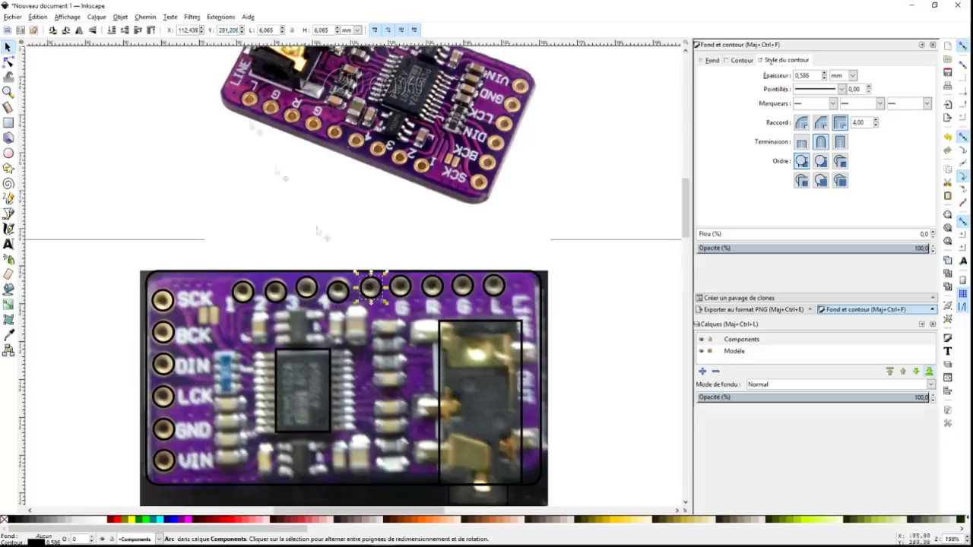
{"action": "key", "text": "Tab"}
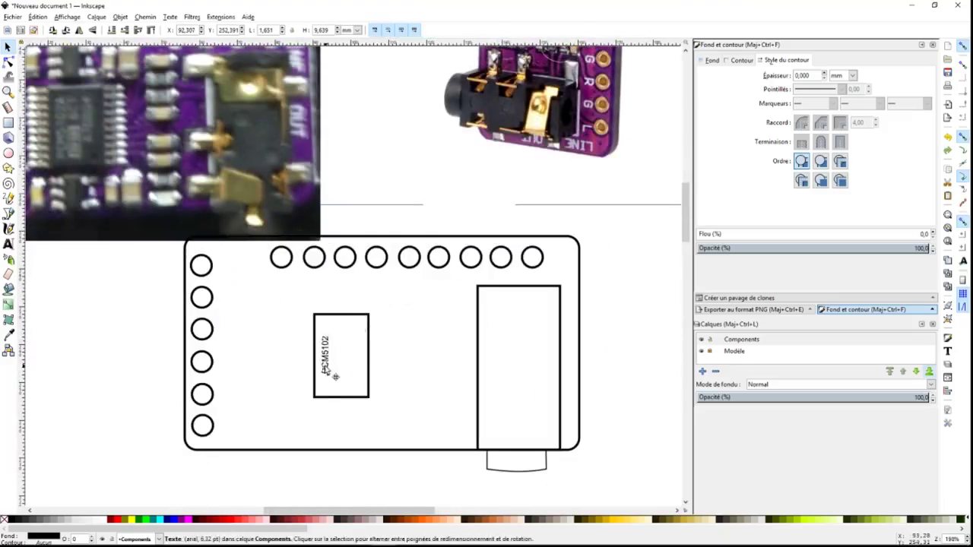
Finish the SCK label and place duplicate copies beside the side pads
{"action": "key", "text": "Escape"}
{"action": "scroll", "coordinate": [349, 319], "scroll_direction": "down", "scroll_amount": 2, "text": "ctrl"}
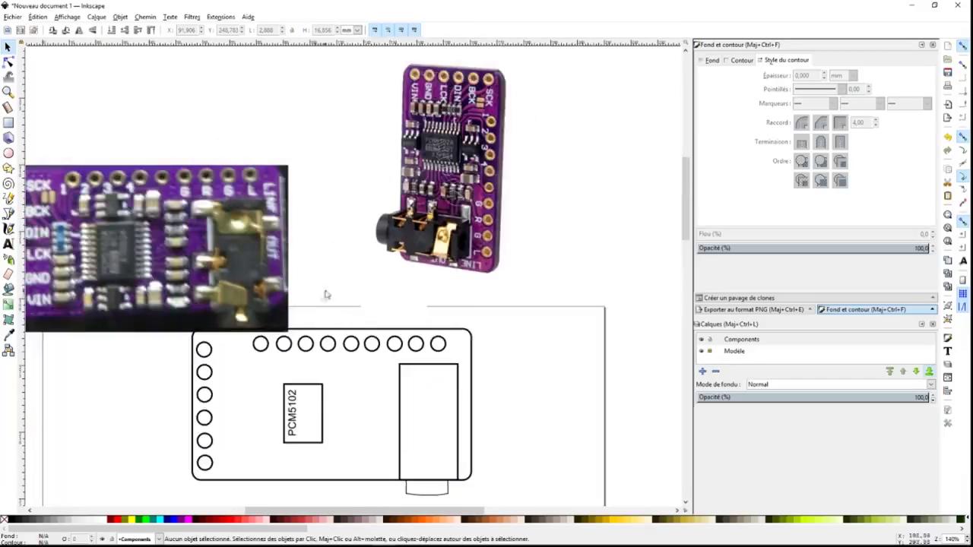
{"action": "left_click_drag", "start_coordinate": [350, 319], "coordinate": [356, 324]}
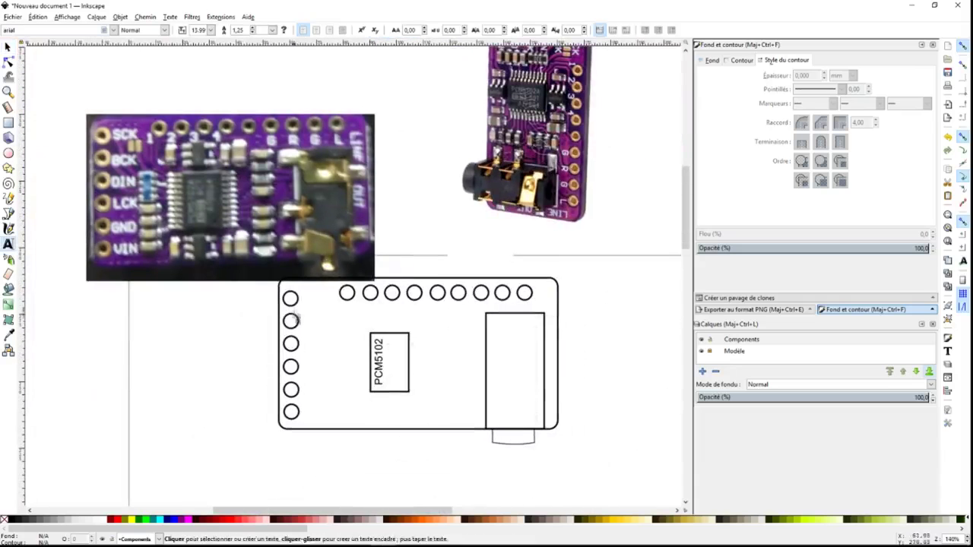
{"action": "type", "text": "SCK"}
{"action": "key", "text": "F1"}
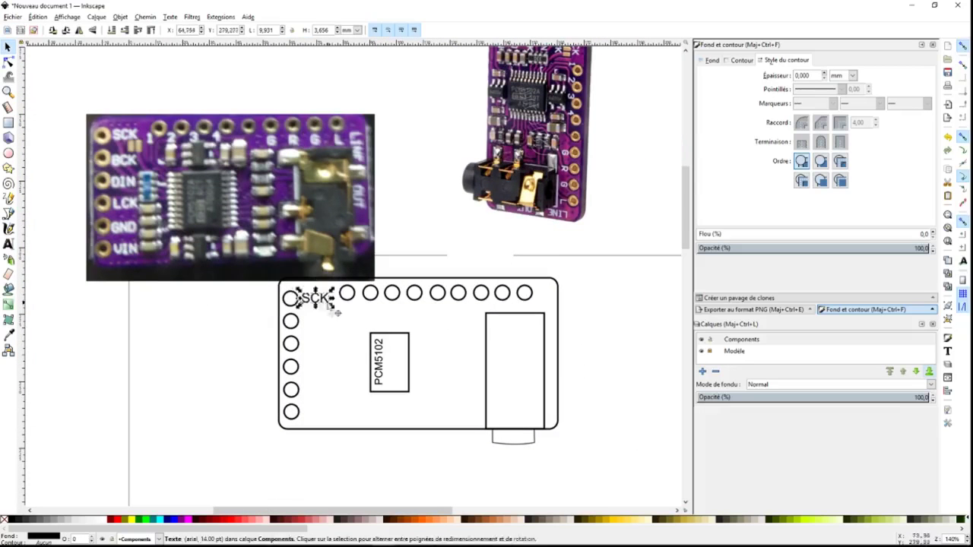
{"action": "key", "text": "space"}
{"action": "left_click_drag", "start_coordinate": [321, 346], "coordinate": [323, 371]}
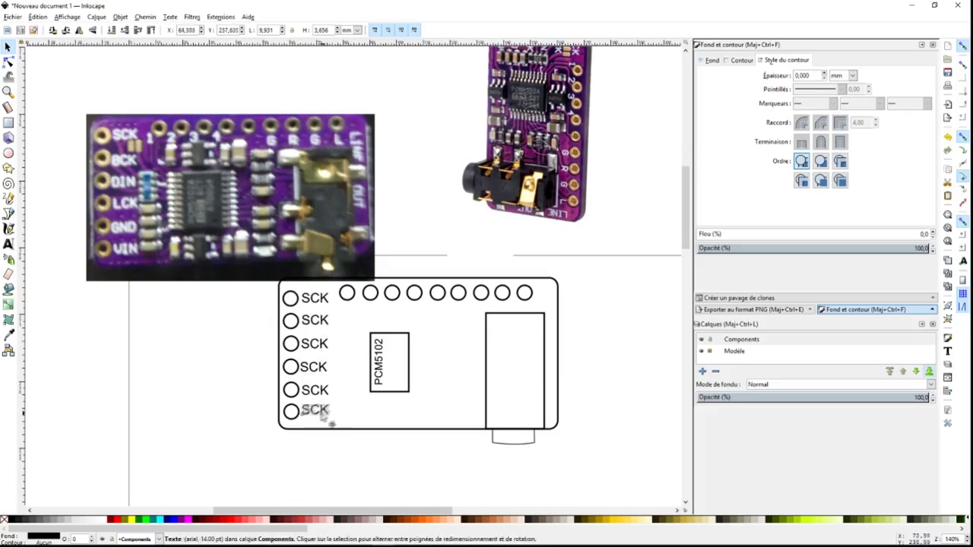
Place placeholder '1' labels under the top pins, up to the eighth pin
{"action": "left_click_drag", "start_coordinate": [316, 412], "coordinate": [348, 309]}
{"action": "scroll", "coordinate": [323, 316], "scroll_direction": "up", "scroll_amount": 1}
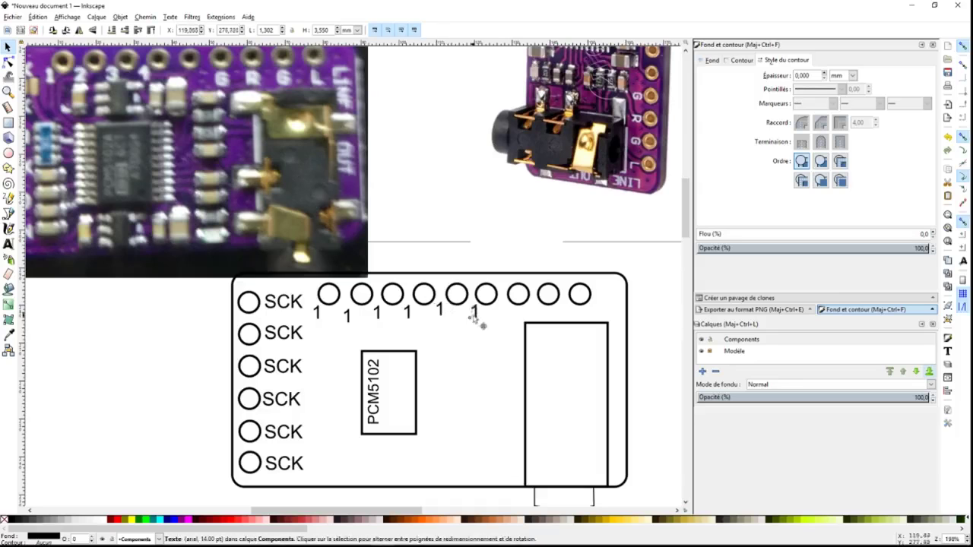
{"action": "key", "text": "space"}
{"action": "left_click_drag", "start_coordinate": [520, 319], "coordinate": [548, 313]}
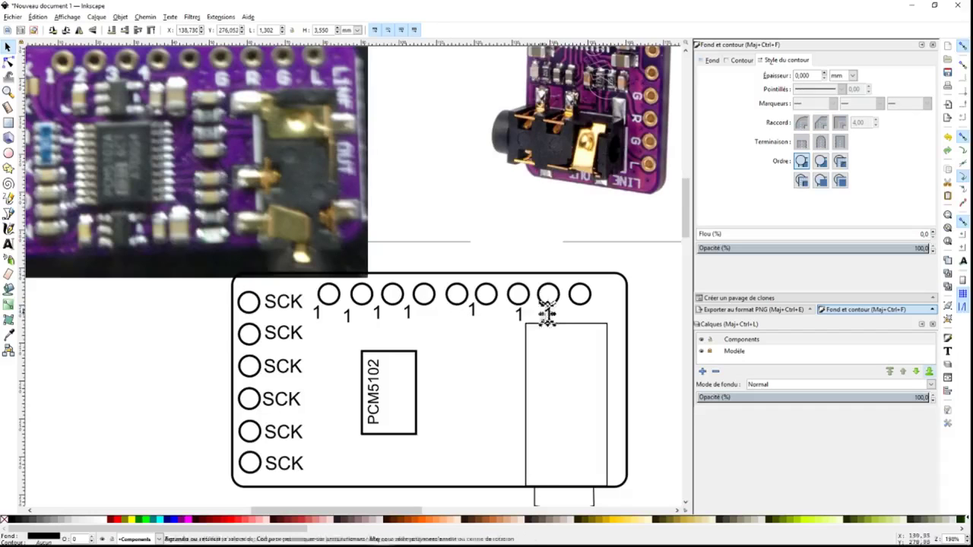
Add a vertical 'LINE OUT' label inside the board's right edge
{"action": "key", "text": "t"}
{"action": "left_click", "coordinate": [600, 341]}
{"action": "type", "text": "LINE OUT"}
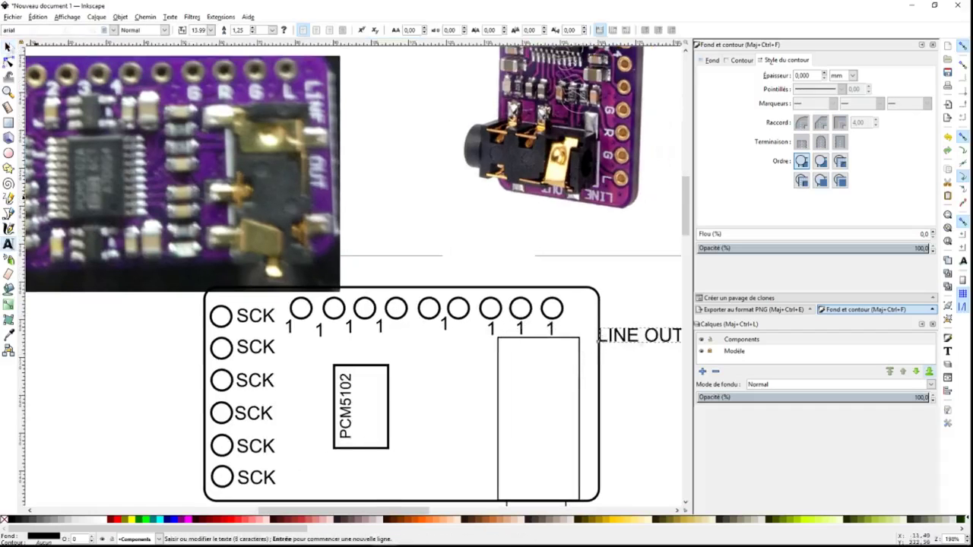
{"action": "left_click", "coordinate": [8, 46]}
{"action": "left_click", "coordinate": [53, 31]}
{"action": "left_click_drag", "start_coordinate": [611, 320], "coordinate": [559, 340]}
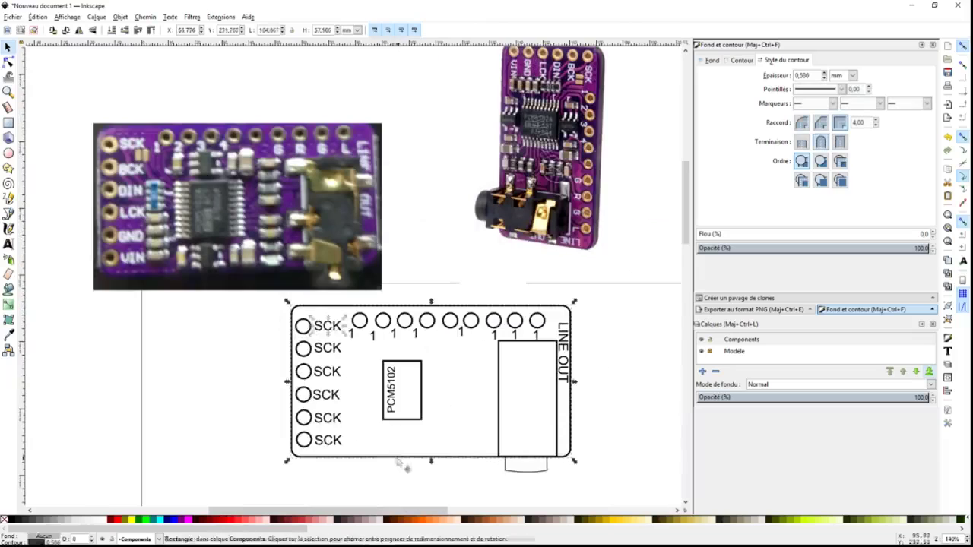
Fill the board outline with purple sampled from the photo
{"action": "key", "text": "d"}
{"action": "left_click", "coordinate": [564, 182]}
{"action": "left_click", "coordinate": [590, 159]}
{"action": "left_click", "coordinate": [531, 67]}
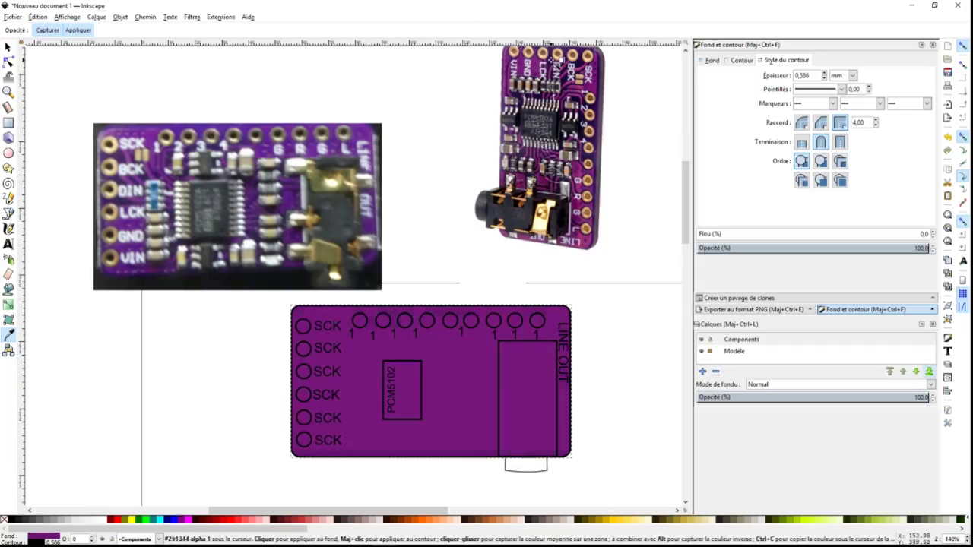
{"action": "left_click", "coordinate": [593, 242]}
{"action": "key", "text": "F1"}
Fill the jack tab and jack box with dark grey and remove the jack's outline
{"action": "left_click", "coordinate": [388, 334]}
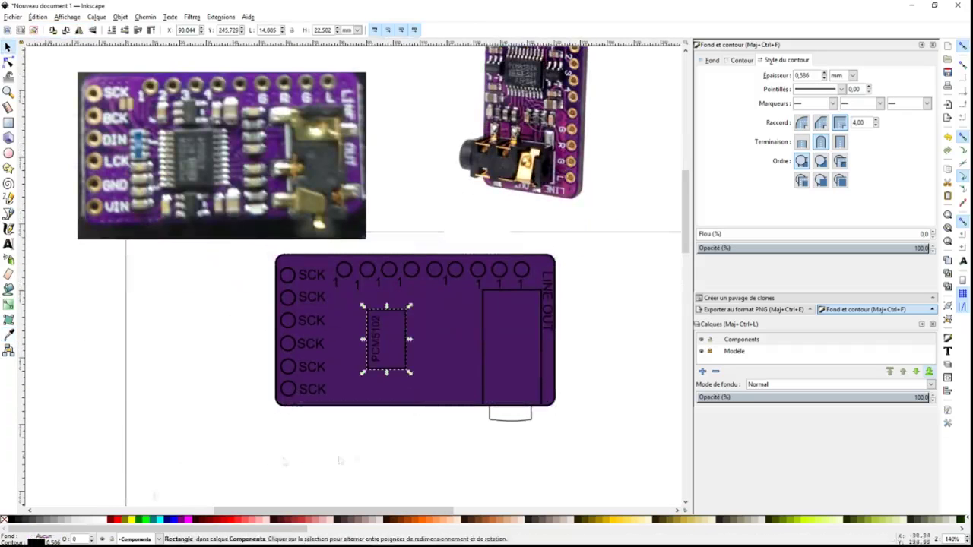
{"action": "left_click", "coordinate": [511, 416]}
{"action": "key", "text": "d"}
{"action": "left_click", "coordinate": [476, 156]}
{"action": "key", "text": "F1"}
{"action": "left_click", "coordinate": [511, 350]}
{"action": "key", "text": "d"}
{"action": "left_click", "coordinate": [511, 414]}
{"action": "left_click", "coordinate": [4, 522], "text": "shift"}
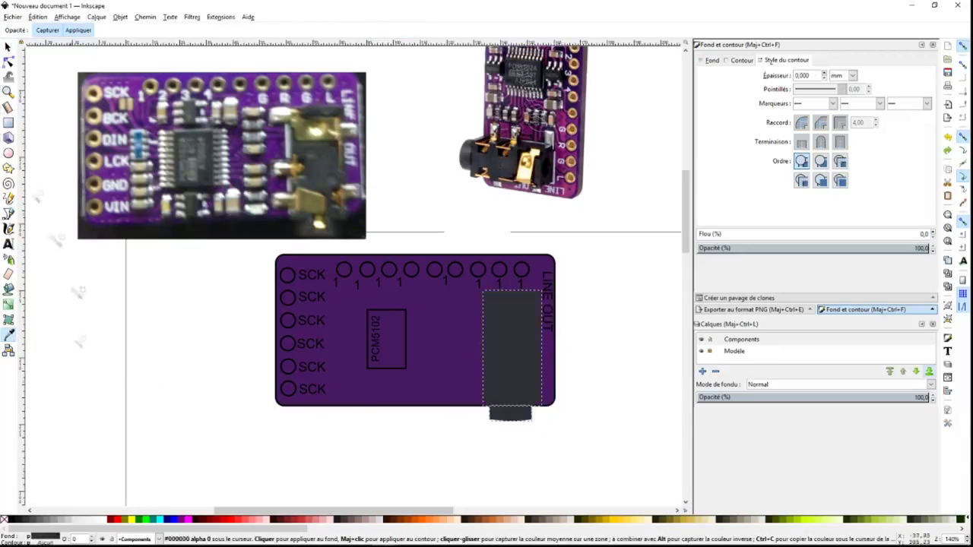
Check the jack box and LINE OUT label by selecting, then deselecting them
{"action": "key", "text": "F1"}
{"action": "left_click", "coordinate": [327, 396]}
{"action": "left_click", "coordinate": [404, 469]}
{"action": "scroll", "coordinate": [458, 456], "scroll_direction": "up", "scroll_amount": 5}
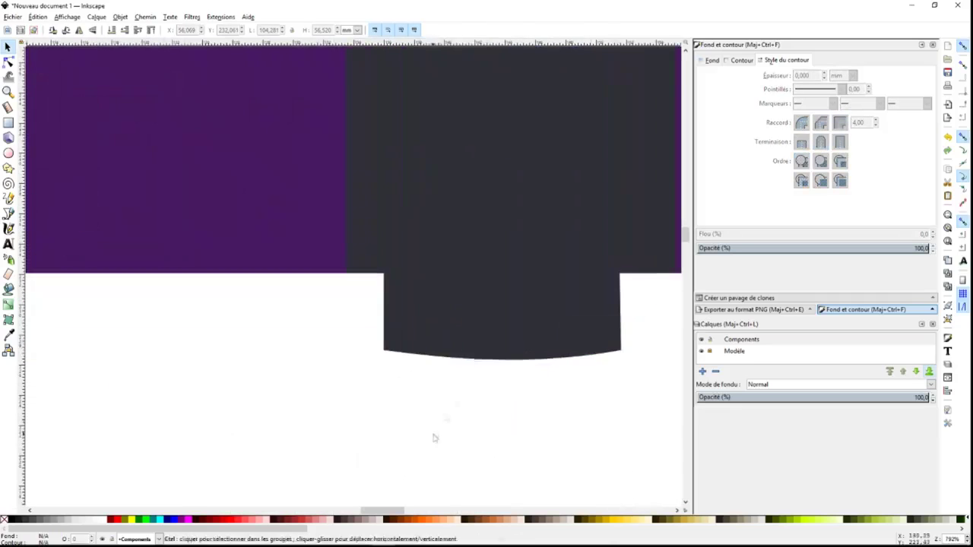
{"action": "scroll", "coordinate": [456, 380], "scroll_direction": "down", "scroll_amount": 5}
{"action": "left_click", "coordinate": [494, 335]}
{"action": "left_click", "coordinate": [195, 411]}
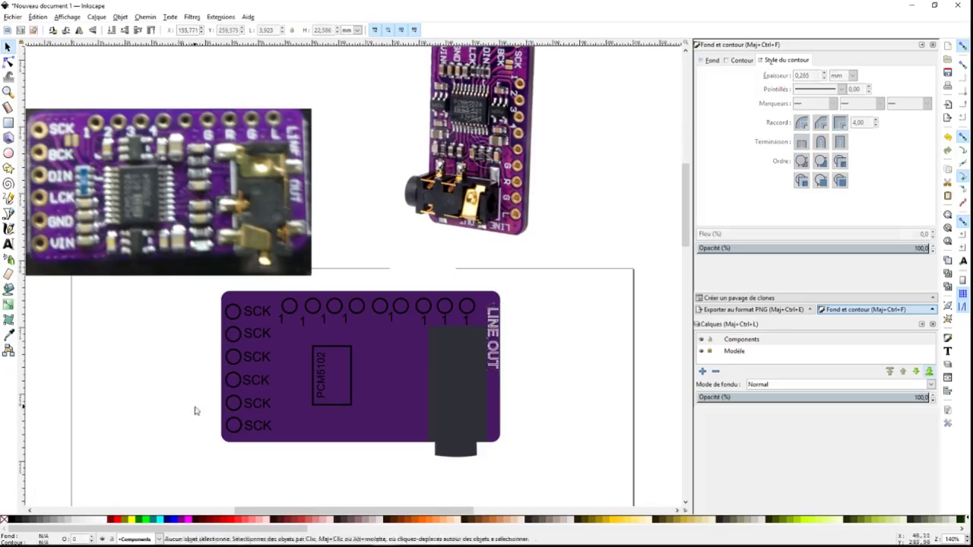
Select the pin labels and retype the second SCK label with its correct pin name
{"action": "left_click", "coordinate": [257, 426]}
{"action": "left_click", "coordinate": [259, 403], "text": "shift"}
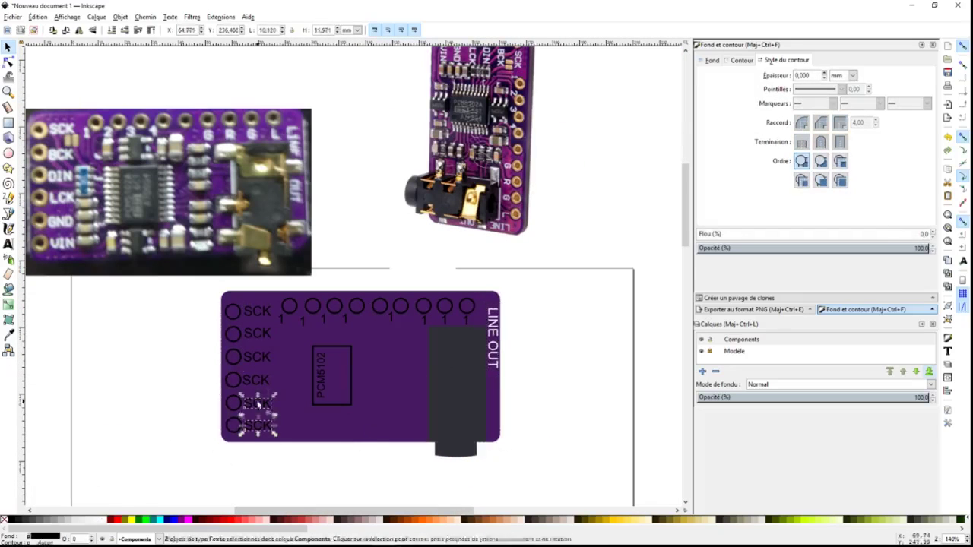
{"action": "left_click", "coordinate": [257, 311], "text": "shift"}
{"action": "left_click", "coordinate": [495, 357], "text": "shift"}
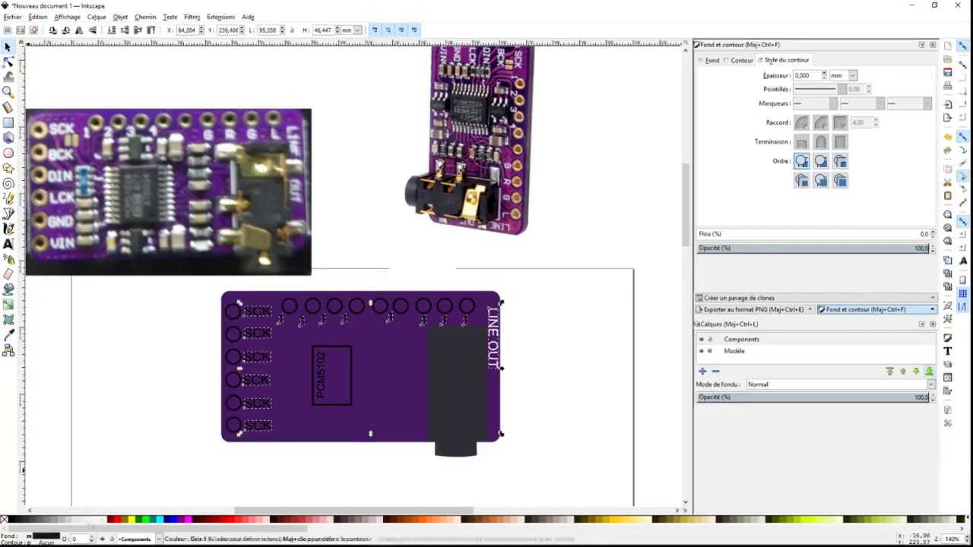
{"action": "key", "text": "t"}
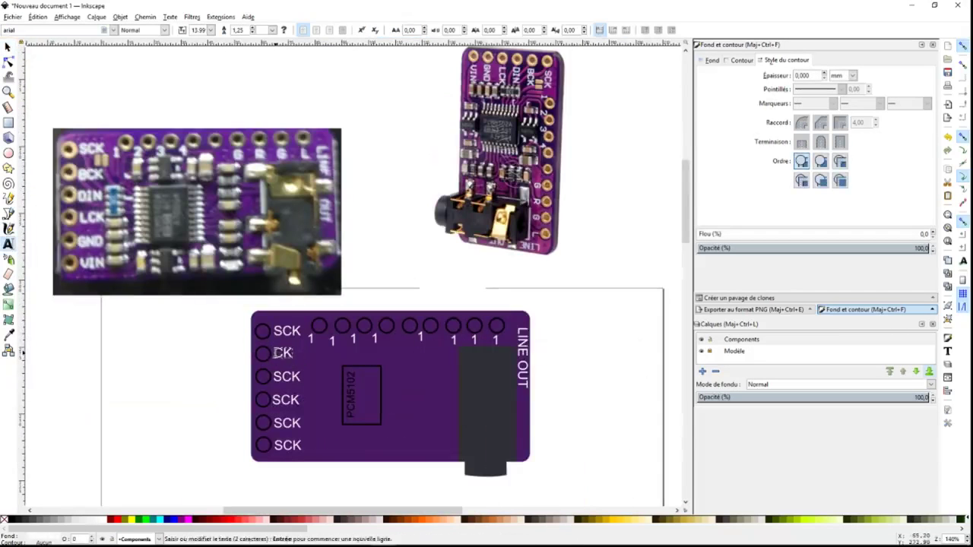
{"action": "left_click", "coordinate": [285, 400]}
{"action": "type", "text": "L"}
{"action": "left_click", "coordinate": [297, 428]}
{"action": "key", "text": "BackSpace"}
{"action": "key", "text": "BackSpace"}
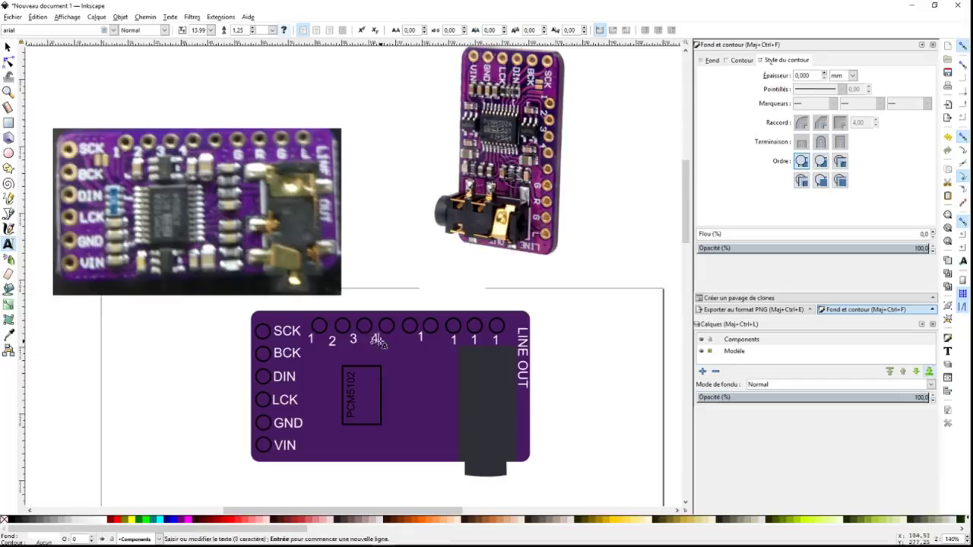
{"action": "key", "text": "Escape"}
Change one top pin number label to 'R'
{"action": "left_click", "coordinate": [456, 339]}
{"action": "key", "text": "BackSpace"}
{"action": "type", "text": "R"}
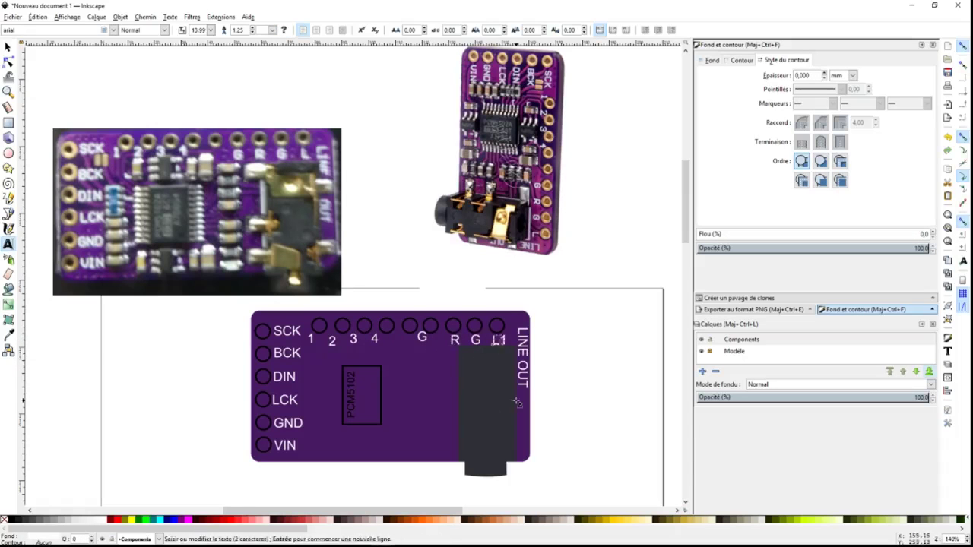
{"action": "key", "text": "F1"}
Nudge the SCK, BCK and DIN labels into a straight column
{"action": "scroll", "coordinate": [265, 394], "scroll_direction": "up", "scroll_amount": 3}
{"action": "left_click", "coordinate": [327, 280]}
{"action": "left_click", "coordinate": [323, 346]}
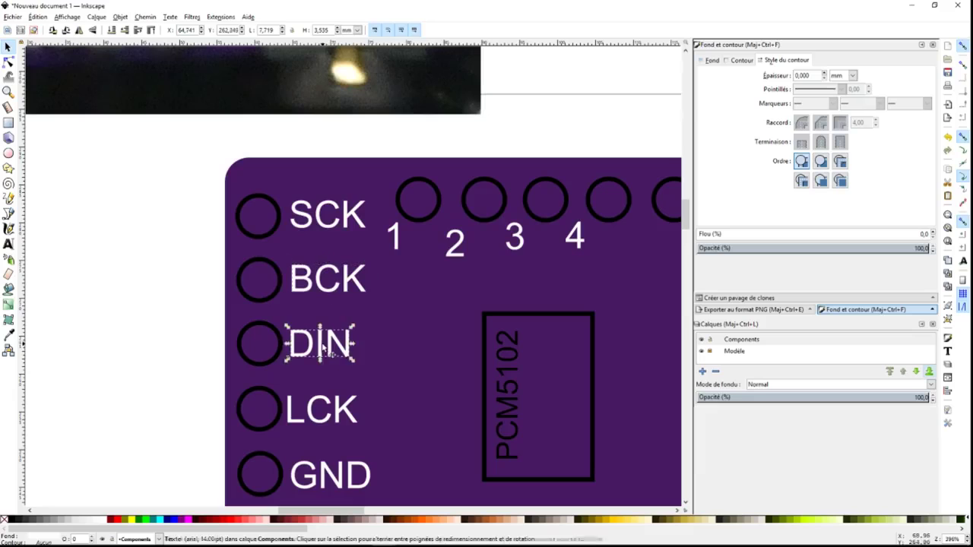
{"action": "left_click_drag", "start_coordinate": [324, 346], "coordinate": [324, 344]}
{"action": "left_click_drag", "start_coordinate": [327, 214], "coordinate": [328, 214]}
{"action": "left_click", "coordinate": [326, 279]}
{"action": "scroll", "coordinate": [327, 279], "scroll_direction": "down", "scroll_amount": 2}
Align the remaining left labels through VIN and give label 1 the matching position
{"action": "key", "text": "Tab"}
{"action": "key", "text": "Tab"}
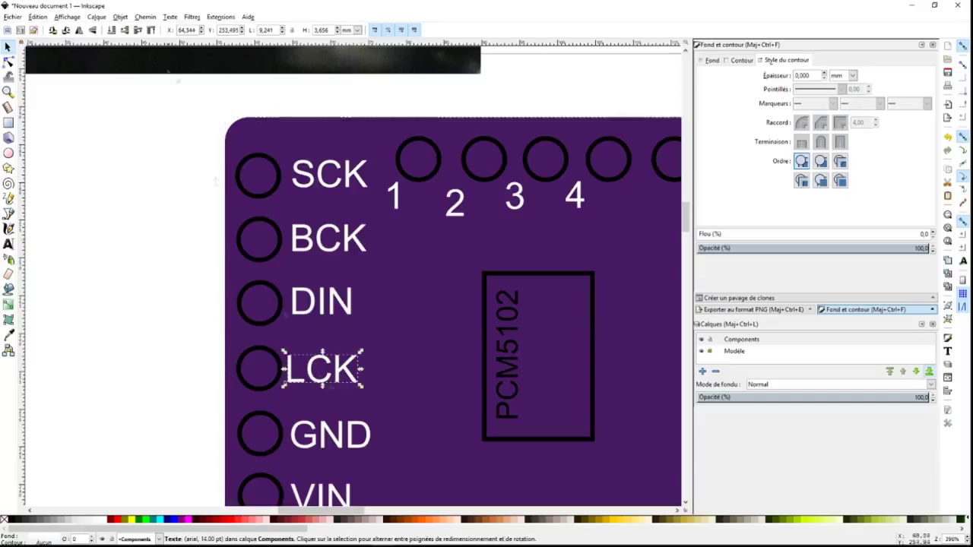
{"action": "scroll", "coordinate": [211, 272], "scroll_direction": "down", "scroll_amount": 2}
{"action": "key", "text": "Tab"}
{"action": "triple_click", "coordinate": [186, 30]}
{"action": "key", "text": "Tab"}
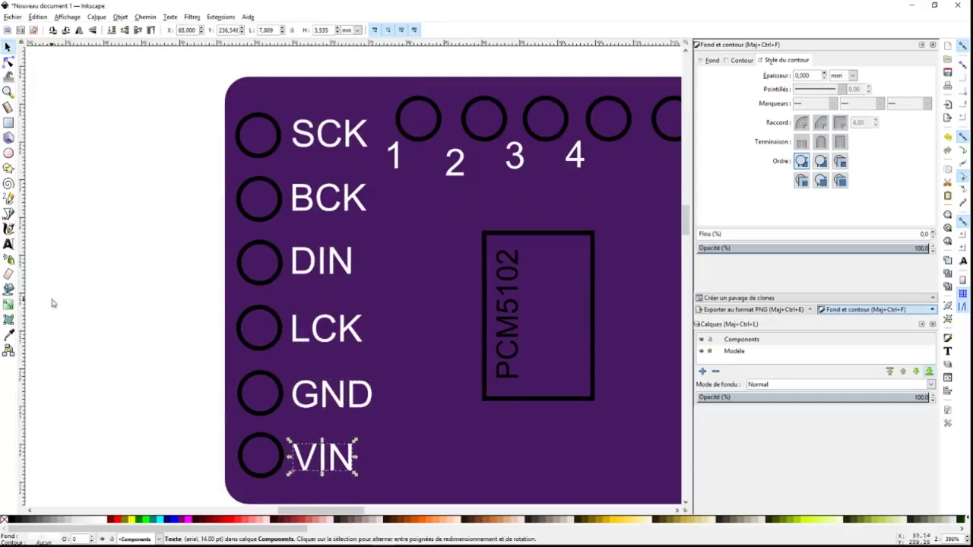
{"action": "key", "text": "Tab"}
{"action": "scroll", "coordinate": [354, 289], "scroll_direction": "up", "scroll_amount": 2}
{"action": "scroll", "coordinate": [353, 289], "scroll_direction": "right", "scroll_amount": 3}
{"action": "key", "text": "Return"}
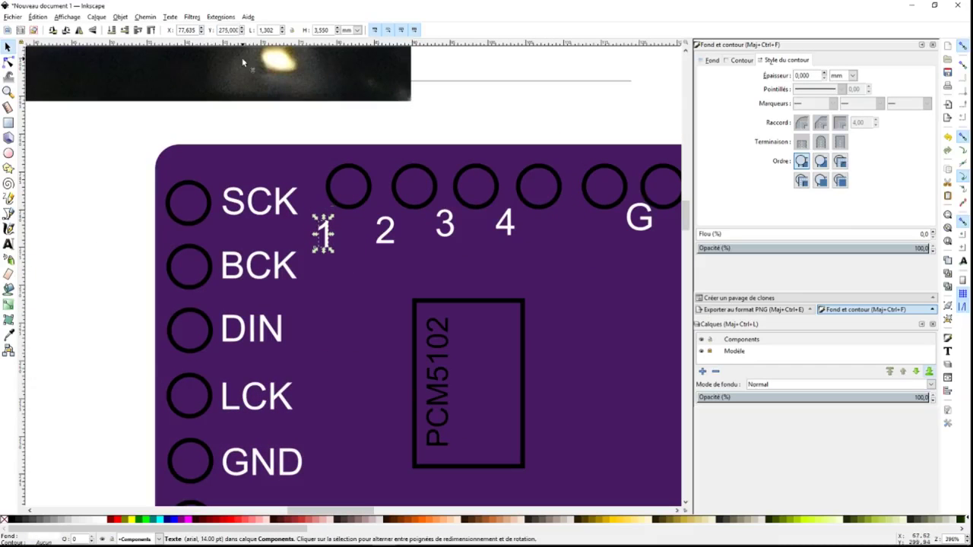
Line up the next top pin labels, including G, in the same row
{"action": "key", "text": "Tab"}
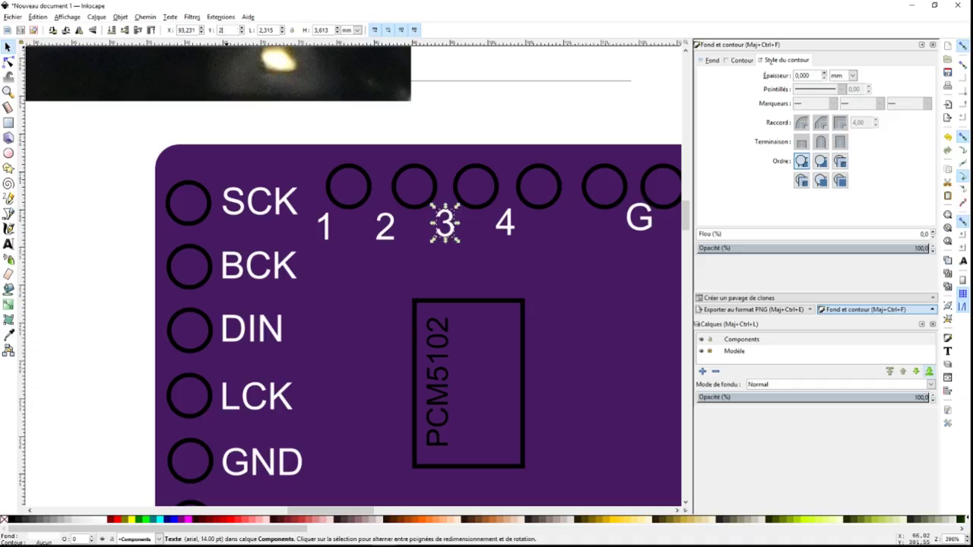
{"action": "key", "text": "Tab"}
{"action": "scroll", "coordinate": [353, 274], "scroll_direction": "right", "scroll_amount": 8}
{"action": "scroll", "coordinate": [354, 274], "scroll_direction": "up", "scroll_amount": 1}
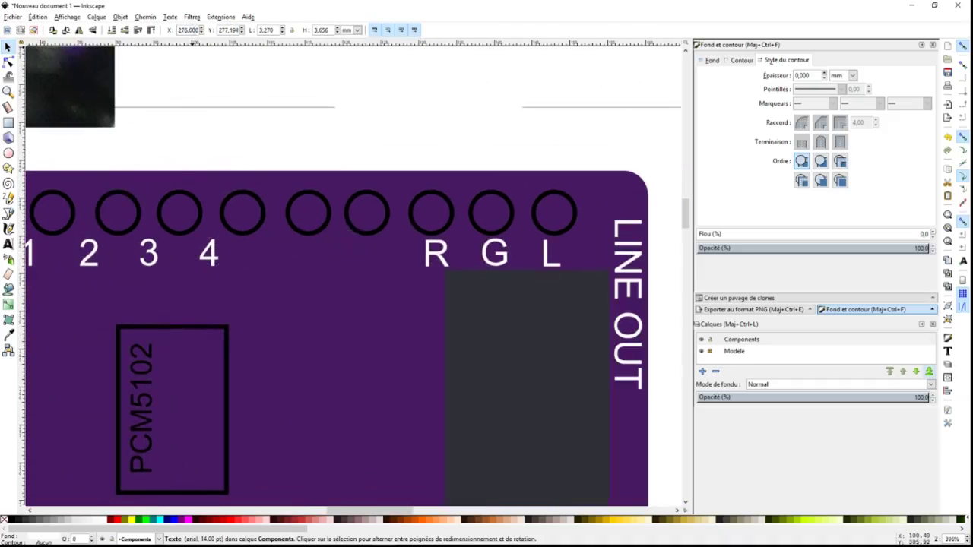
{"action": "key", "text": "Return"}
{"action": "key", "text": "Tab"}
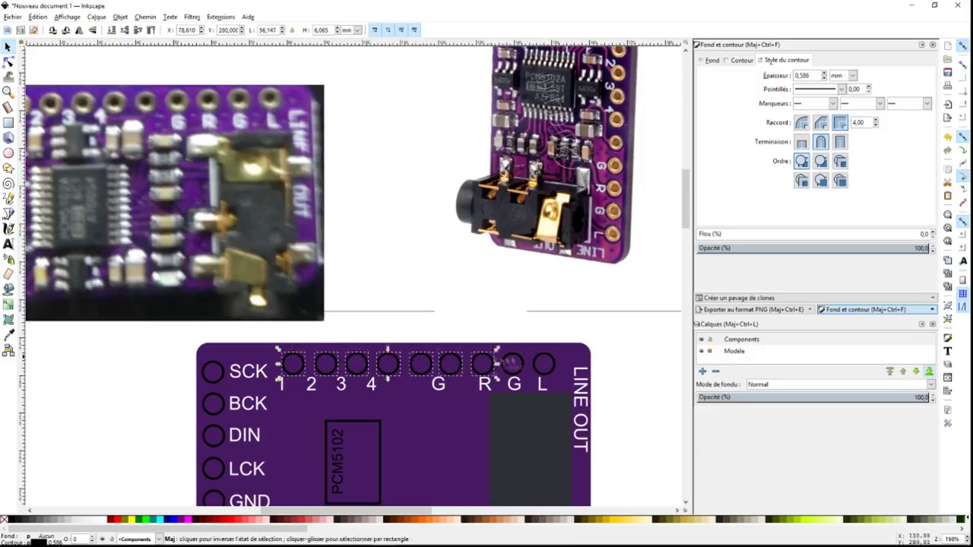
Set the Y position of the top header circles to 281,6
{"action": "left_click", "coordinate": [511, 364], "text": "shift"}
{"action": "left_click", "coordinate": [543, 364], "text": "shift"}
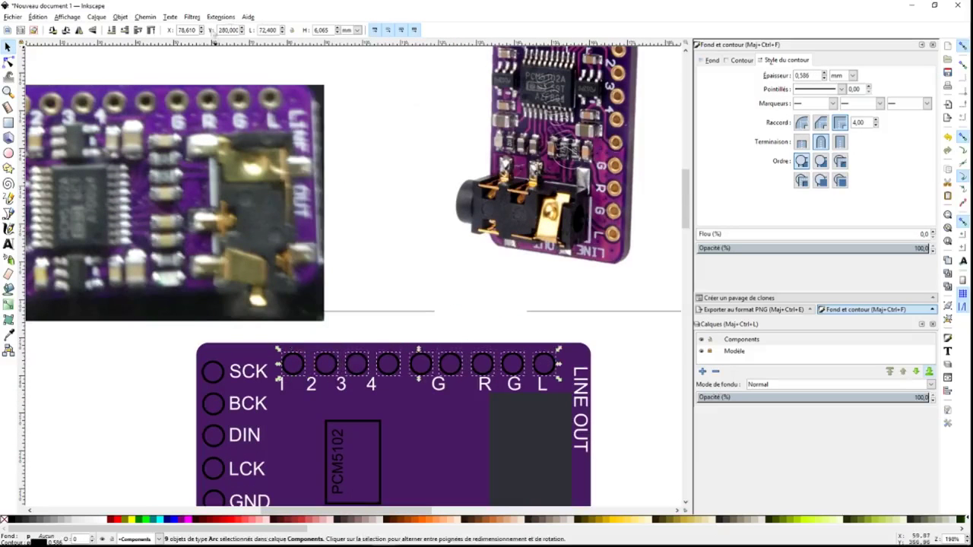
{"action": "type", "text": "281,6"}
{"action": "key", "text": "Return"}
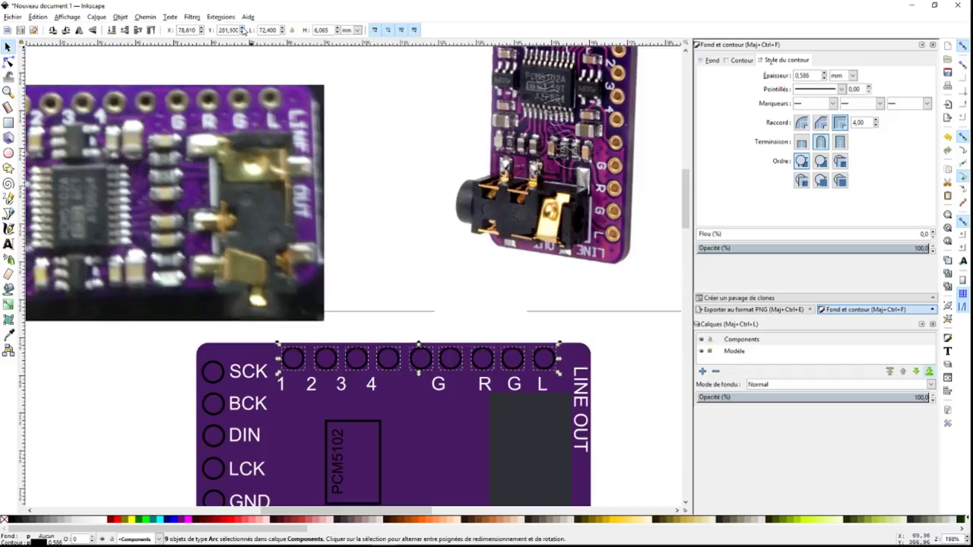
Move the eight top pin labels up under the header circles
{"action": "scroll", "coordinate": [314, 53], "scroll_direction": "up", "scroll_amount": 2}
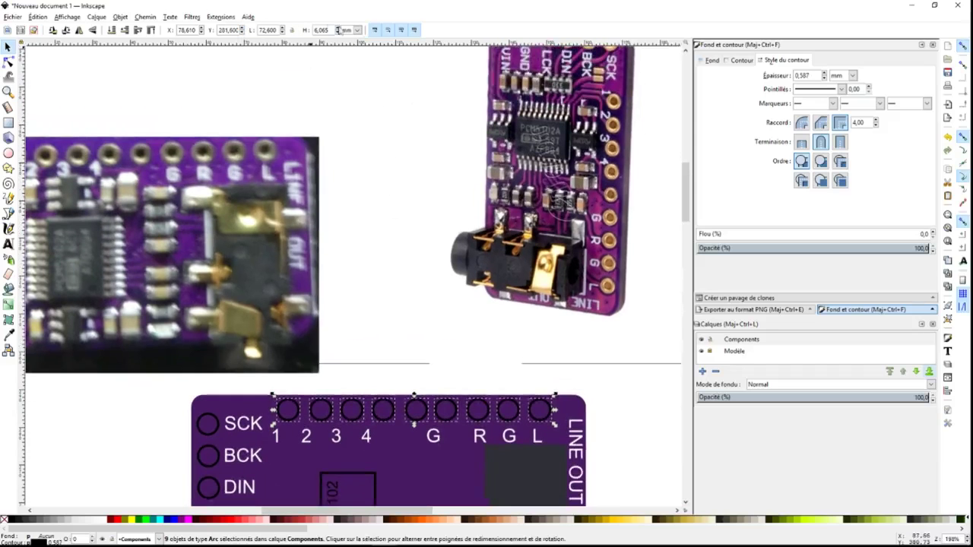
{"action": "left_click_drag", "start_coordinate": [562, 421], "coordinate": [263, 453]}
{"action": "left_click", "coordinate": [242, 28]}
{"action": "left_click", "coordinate": [321, 409]}
{"action": "left_click", "coordinate": [384, 409]}
{"action": "left_click", "coordinate": [539, 409]}
Select the R, G and L labels above the header circles
{"action": "scroll", "coordinate": [539, 409], "scroll_direction": "up", "scroll_amount": 1}
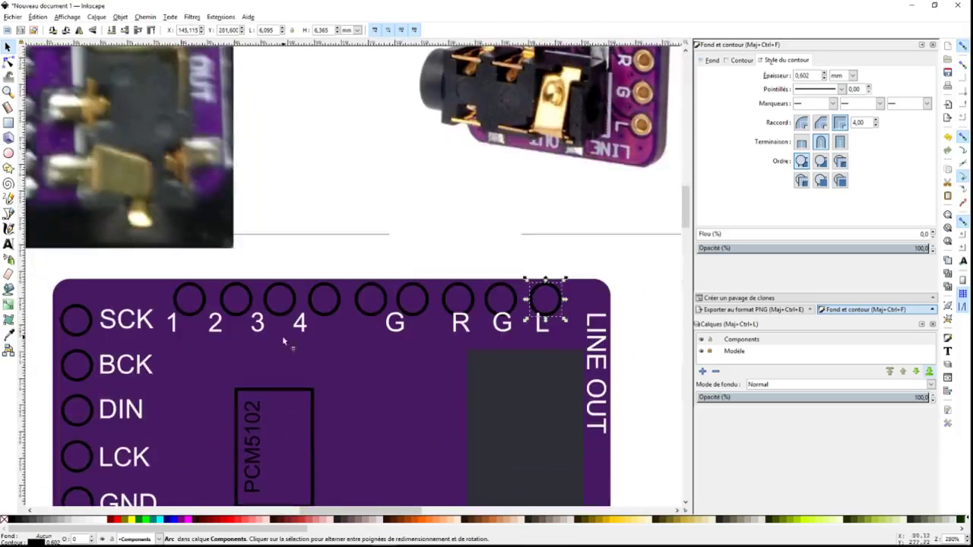
{"action": "left_click", "coordinate": [460, 324]}
{"action": "left_click", "coordinate": [461, 325], "text": "shift"}
{"action": "left_click", "coordinate": [503, 325], "text": "shift"}
{"action": "left_click", "coordinate": [540, 327], "text": "shift"}
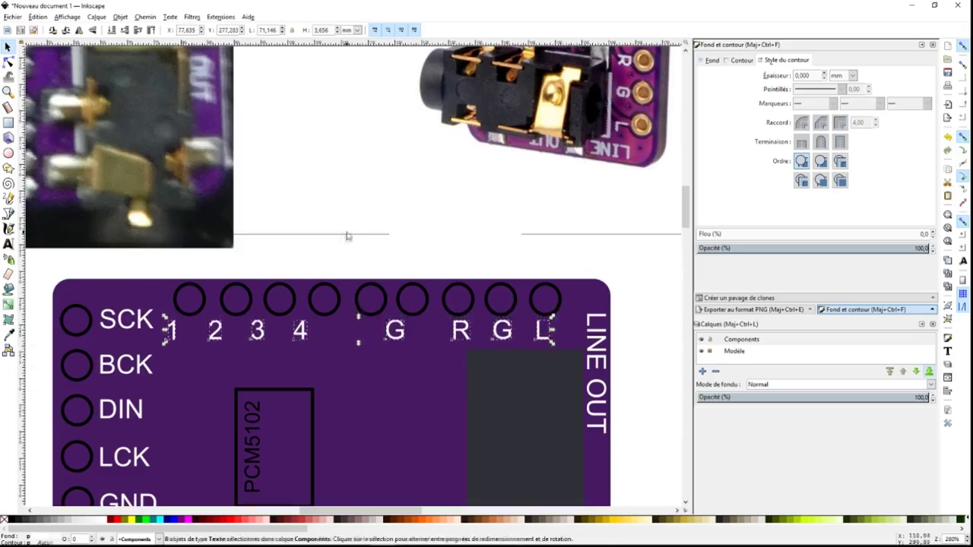
{"action": "scroll", "coordinate": [312, 327], "scroll_direction": "down", "scroll_amount": 2}
{"action": "left_click", "coordinate": [342, 251]}
Select pin labels 1 to 4 as a group, then deselect and zoom out
{"action": "scroll", "coordinate": [391, 296], "scroll_direction": "up", "scroll_amount": 1}
{"action": "left_click", "coordinate": [446, 363]}
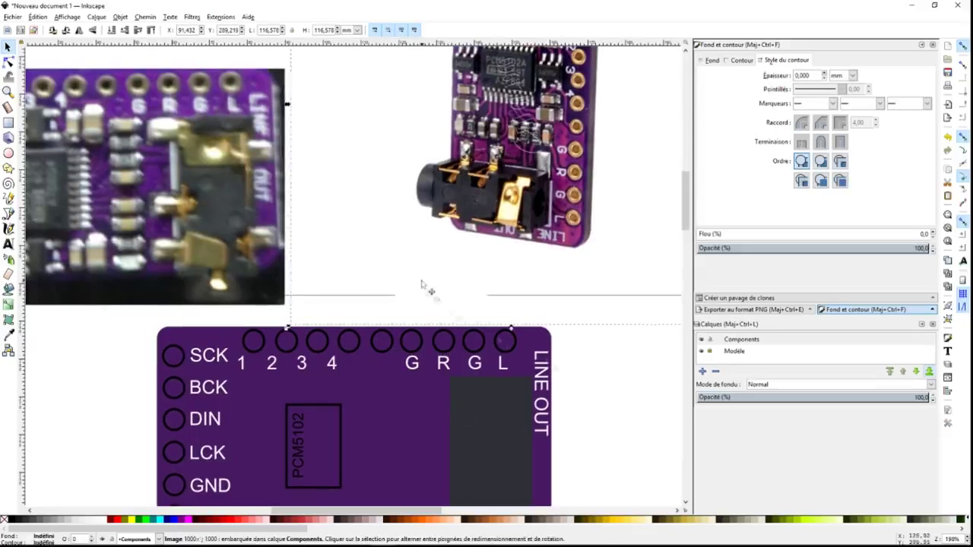
{"action": "scroll", "coordinate": [428, 282], "scroll_direction": "up", "scroll_amount": 2}
{"action": "left_click", "coordinate": [231, 427]}
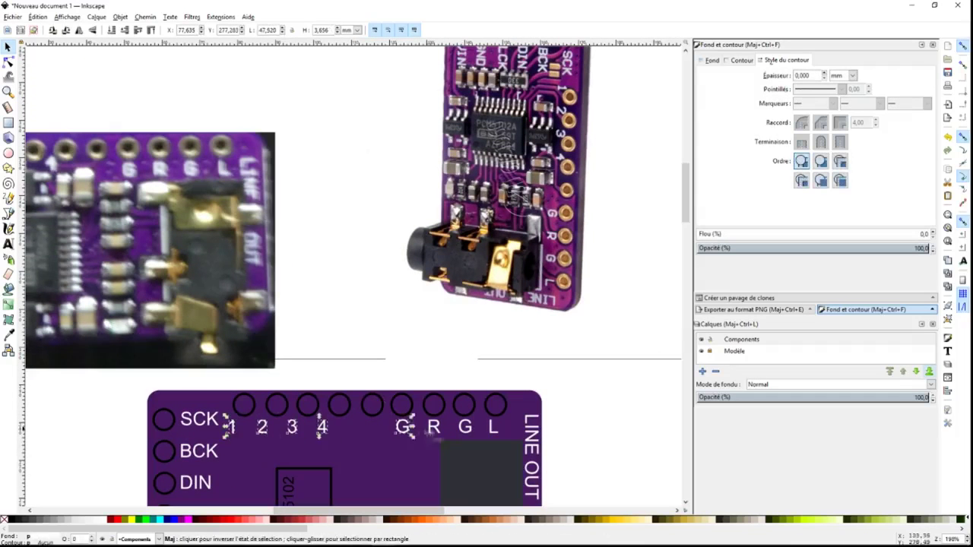
{"action": "left_click", "coordinate": [441, 469]}
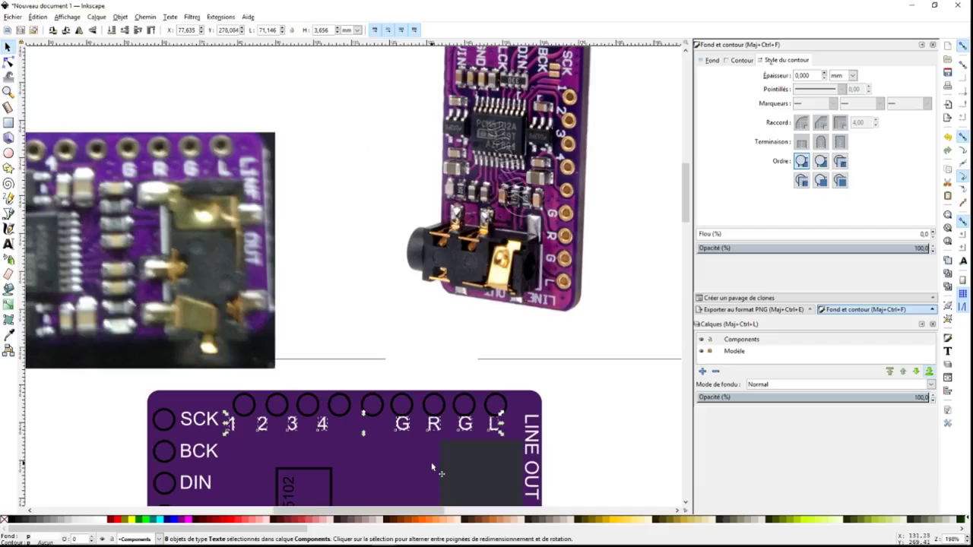
{"action": "left_click", "coordinate": [231, 423]}
{"action": "left_click", "coordinate": [262, 423], "text": "shift"}
{"action": "left_click", "coordinate": [292, 424], "text": "shift"}
{"action": "left_click", "coordinate": [323, 422], "text": "shift"}
{"action": "key", "text": "Escape"}
{"action": "key", "text": "minus"}
{"action": "key", "text": "minus"}
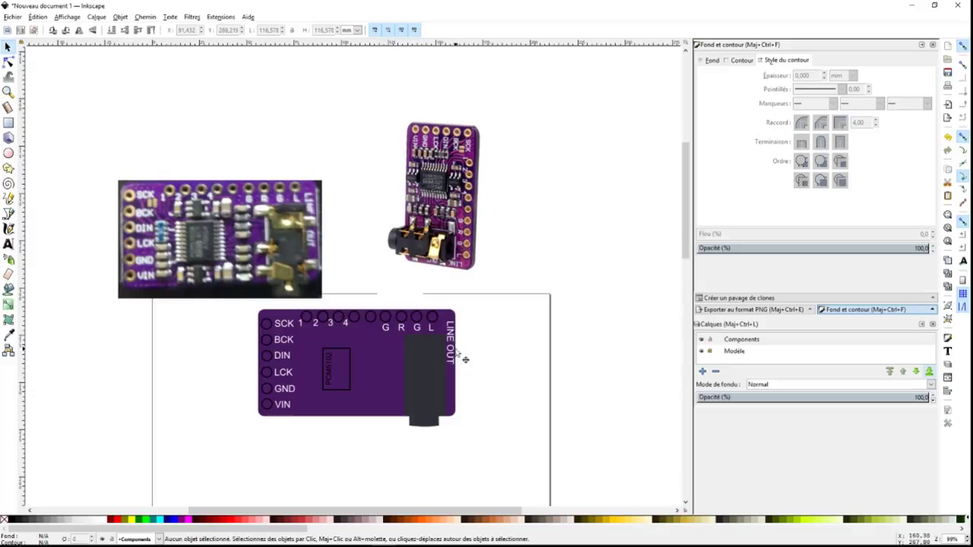
Fill the PCM5102 chip rectangle with the chip colour sampled from the photo
{"action": "left_click", "coordinate": [346, 377]}
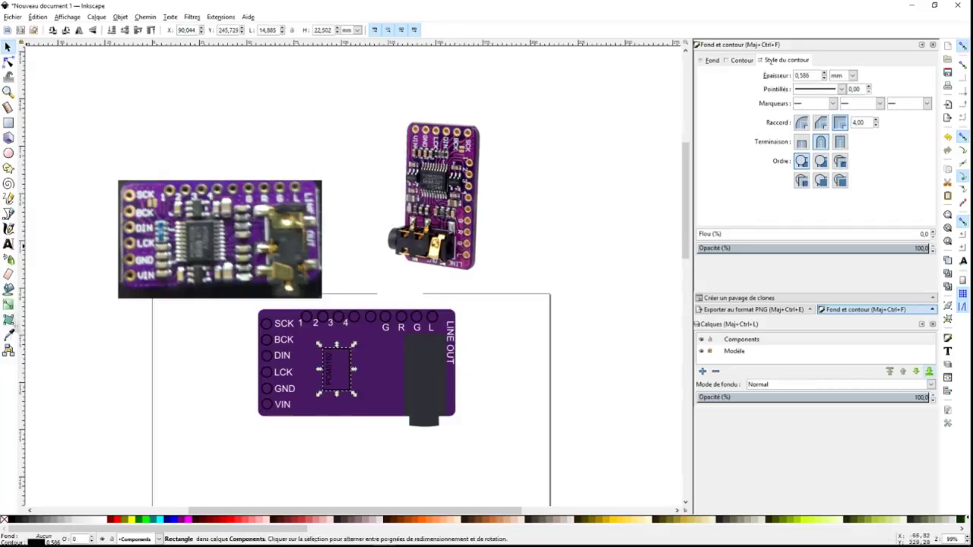
{"action": "key", "text": "d"}
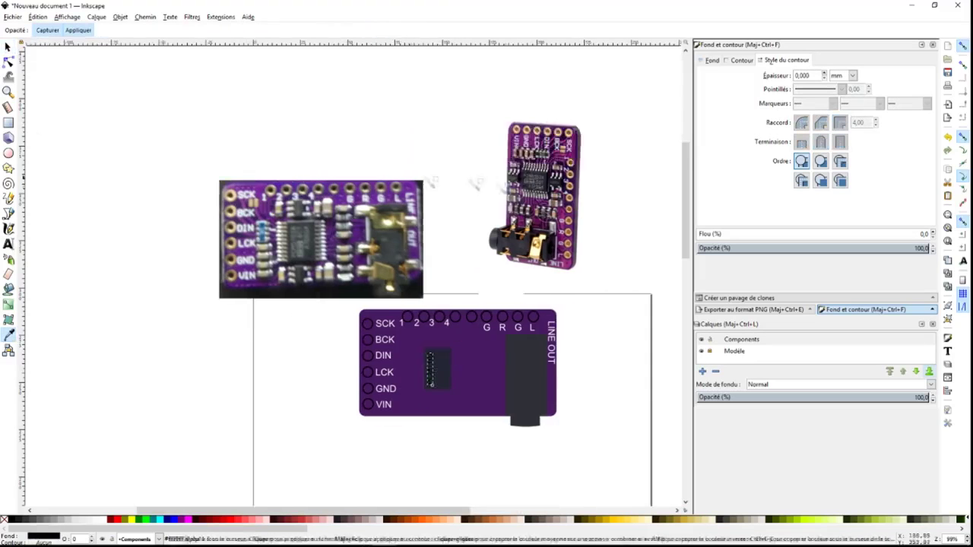
{"action": "scroll", "coordinate": [350, 274], "scroll_direction": "up", "scroll_amount": 5}
{"action": "scroll", "coordinate": [350, 274], "scroll_direction": "down", "scroll_amount": 6}
{"action": "scroll", "coordinate": [441, 275], "scroll_direction": "up", "scroll_amount": 1}
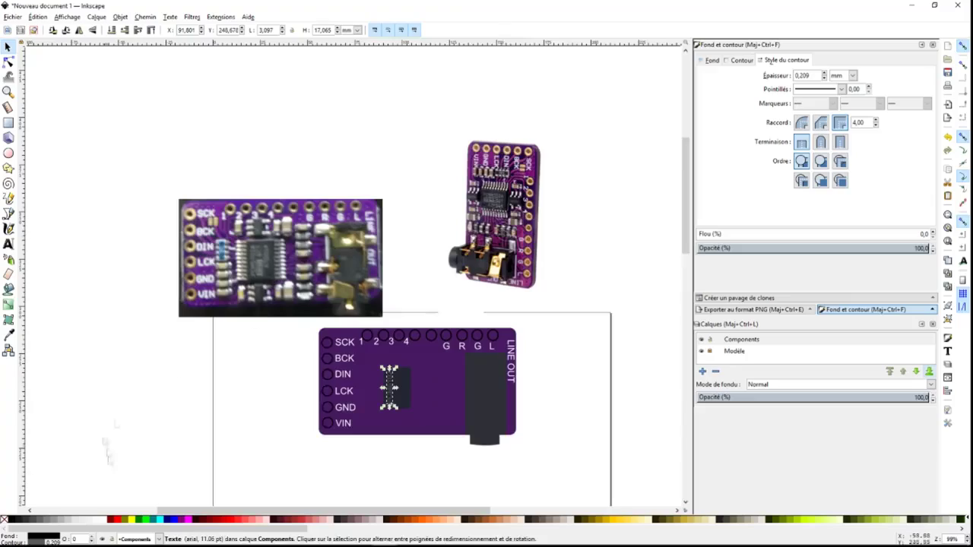
{"action": "scroll", "coordinate": [441, 275], "scroll_direction": "up", "scroll_amount": 4}
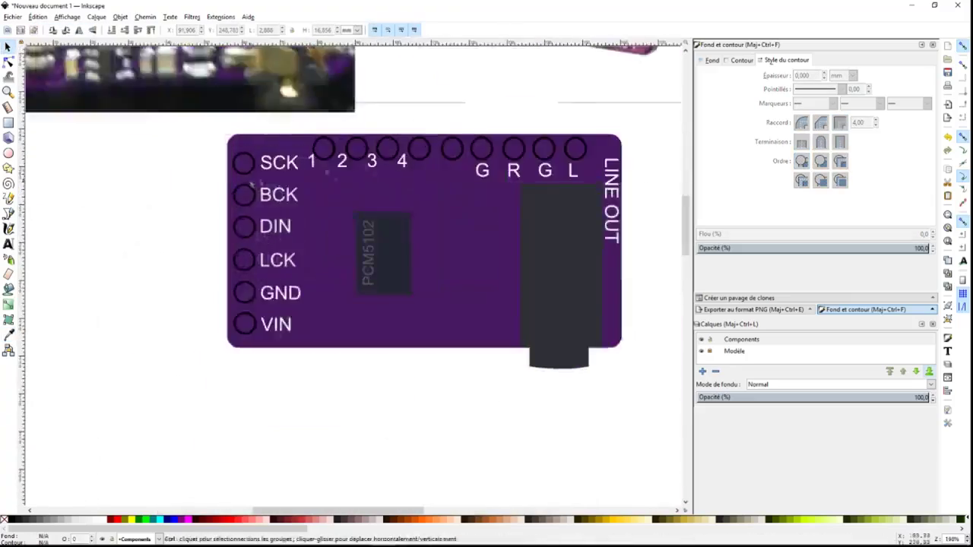
{"action": "key", "text": "s"}
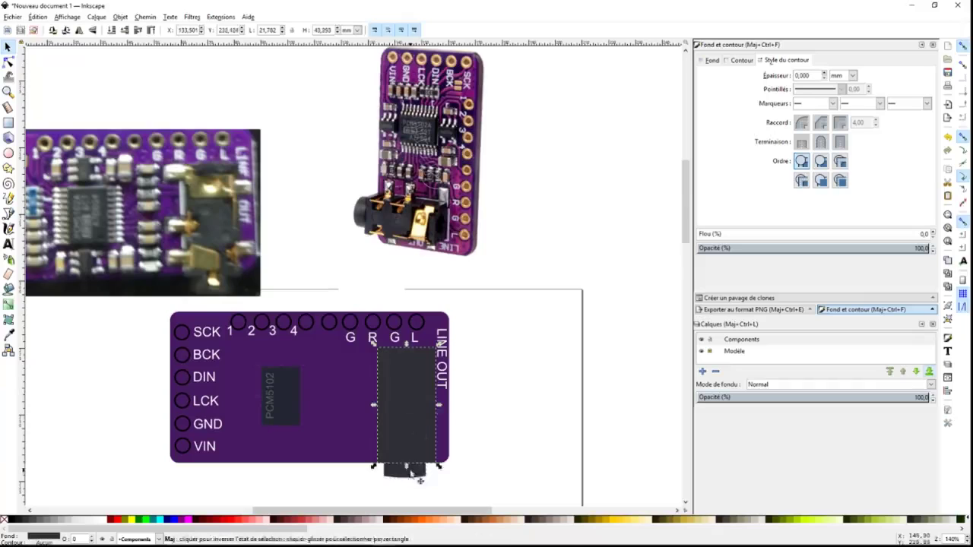
{"action": "key", "text": "minus"}
Colour the SCK, BCK and DIN pin circles with the photo's gold pad colour
{"action": "left_click", "coordinate": [263, 313]}
{"action": "left_click", "coordinate": [262, 330], "text": "shift"}
{"action": "left_click", "coordinate": [262, 346], "text": "shift"}
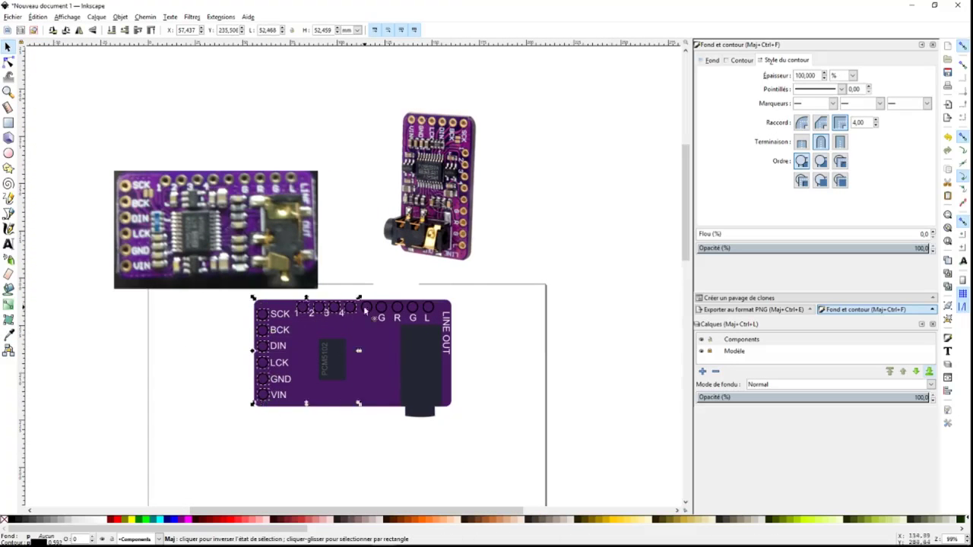
{"action": "key", "text": "d"}
{"action": "left_click", "coordinate": [465, 228]}
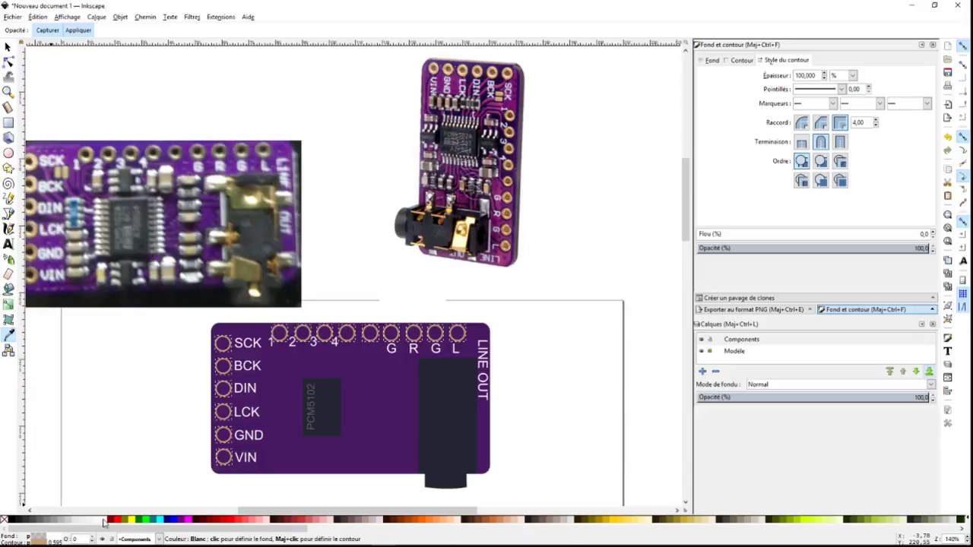
Raise the pins' white fill alpha to 255 so it is fully opaque
{"action": "left_click", "coordinate": [715, 60]}
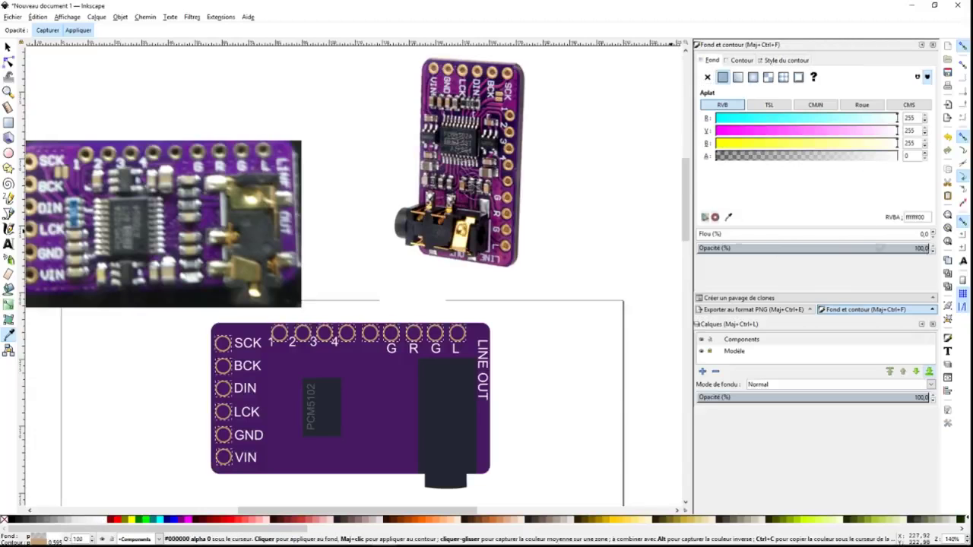
{"action": "left_click_drag", "start_coordinate": [729, 156], "coordinate": [922, 158]}
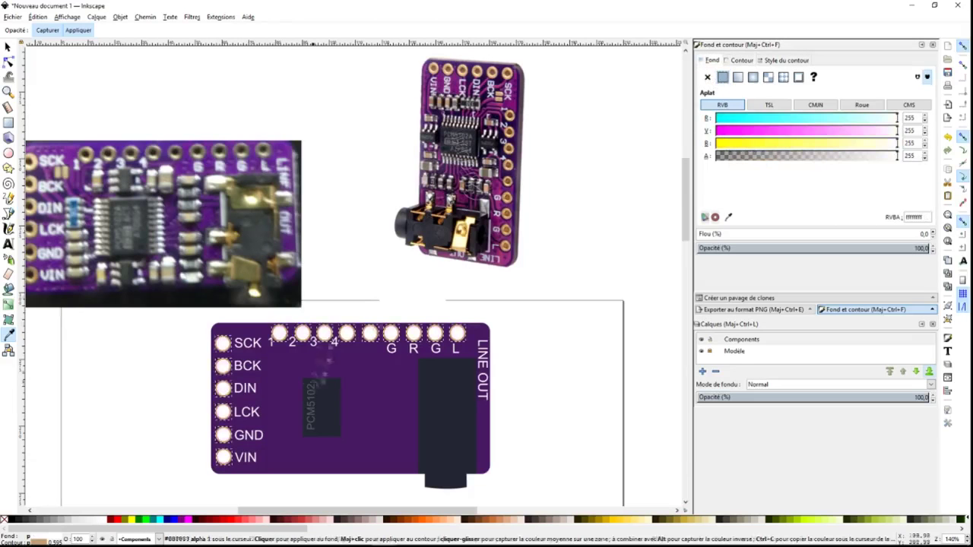
{"action": "key", "text": "s"}
{"action": "key", "text": "minus"}
Thicken all pin circle outlines to a 1,903 mm stroke width
{"action": "left_click", "coordinate": [343, 351]}
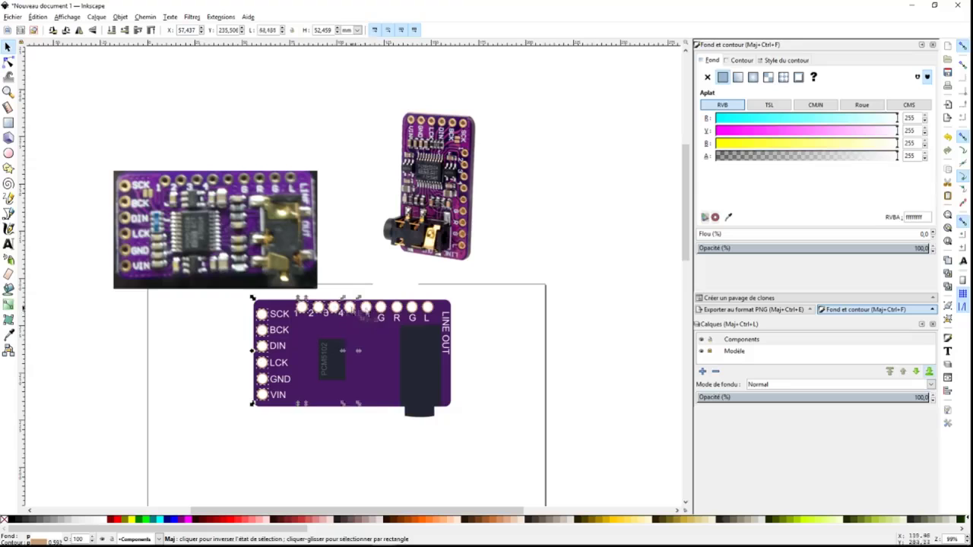
{"action": "left_click", "coordinate": [783, 61]}
{"action": "left_click", "coordinate": [824, 75]}
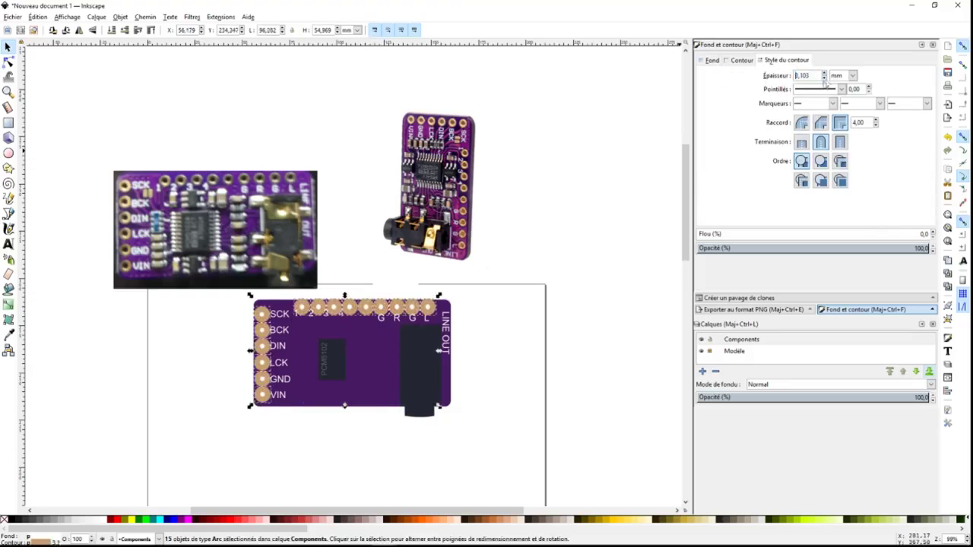
{"action": "key", "text": "Escape"}
{"action": "scroll", "coordinate": [299, 271], "scroll_direction": "up", "scroll_amount": 1}
{"action": "scroll", "coordinate": [299, 271], "scroll_direction": "left", "scroll_amount": 2}
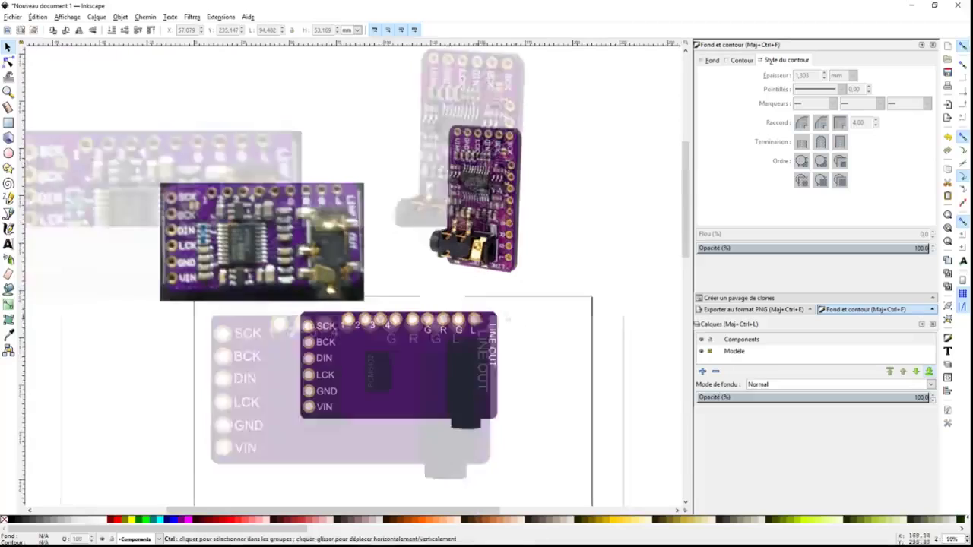
Move the front-view reference photo up on the page
{"action": "scroll", "coordinate": [293, 272], "scroll_direction": "down", "scroll_amount": 2}
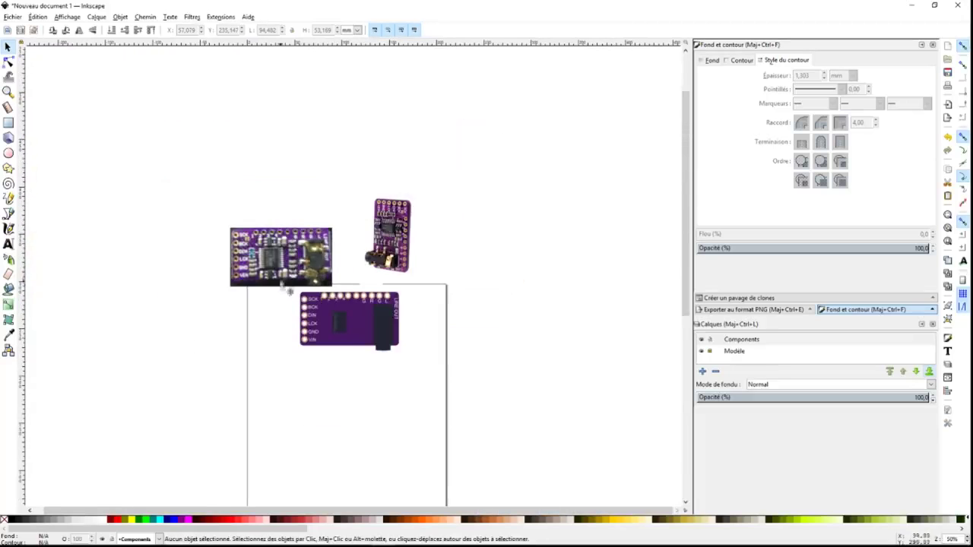
{"action": "scroll", "coordinate": [304, 288], "scroll_direction": "up", "scroll_amount": 2}
{"action": "scroll", "coordinate": [316, 304], "scroll_direction": "up", "scroll_amount": 3}
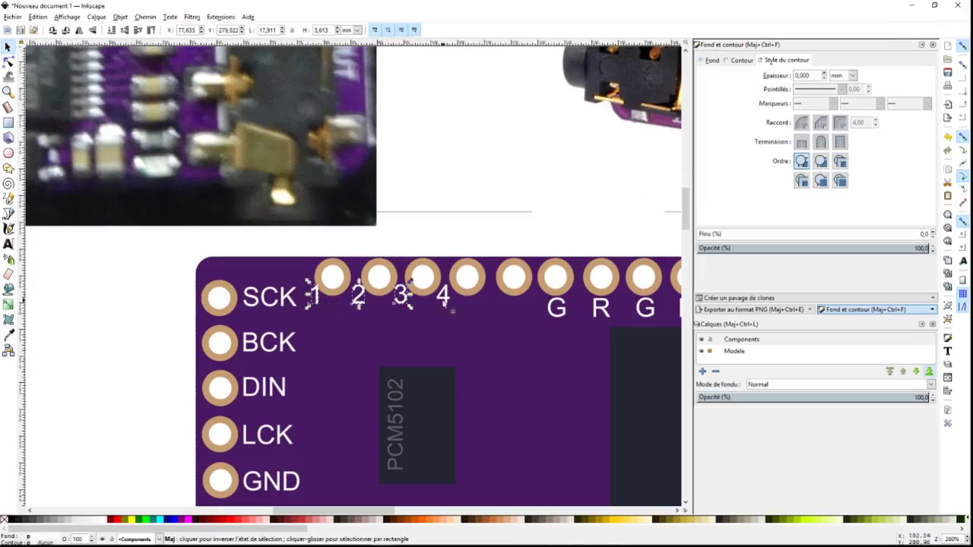
{"action": "scroll", "coordinate": [271, 288], "scroll_direction": "down", "scroll_amount": 3}
{"action": "left_click", "coordinate": [212, 263]}
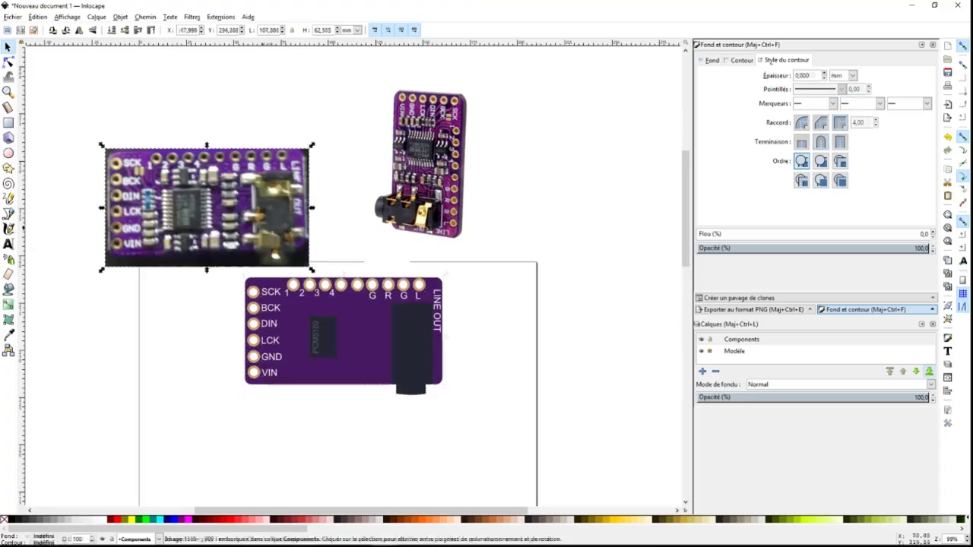
{"action": "left_click_drag", "start_coordinate": [213, 262], "coordinate": [214, 209]}
Duplicate the flat board drawing and drag the copy below the original
{"action": "scroll", "coordinate": [343, 327], "scroll_direction": "down", "scroll_amount": 3}
{"action": "key", "text": "ctrl+d"}
{"action": "mouse_move", "coordinate": [342, 250]}
{"action": "left_mouse_down"}
{"action": "mouse_move", "coordinate": [371, 380]}
{"action": "mouse_move", "coordinate": [368, 371]}
{"action": "left_mouse_up"}
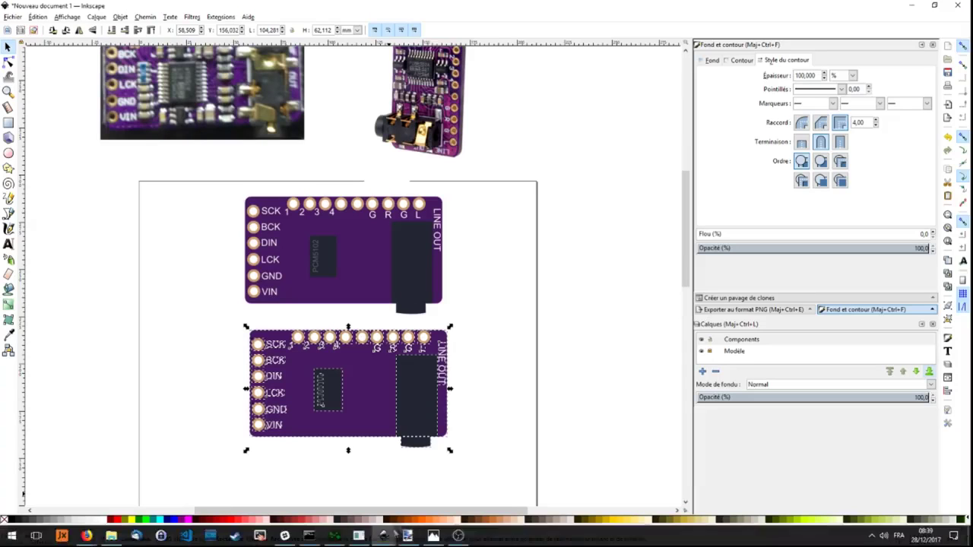
{"action": "mouse_move", "coordinate": [86, 536]}
{"action": "left_click", "coordinate": [145, 490]}
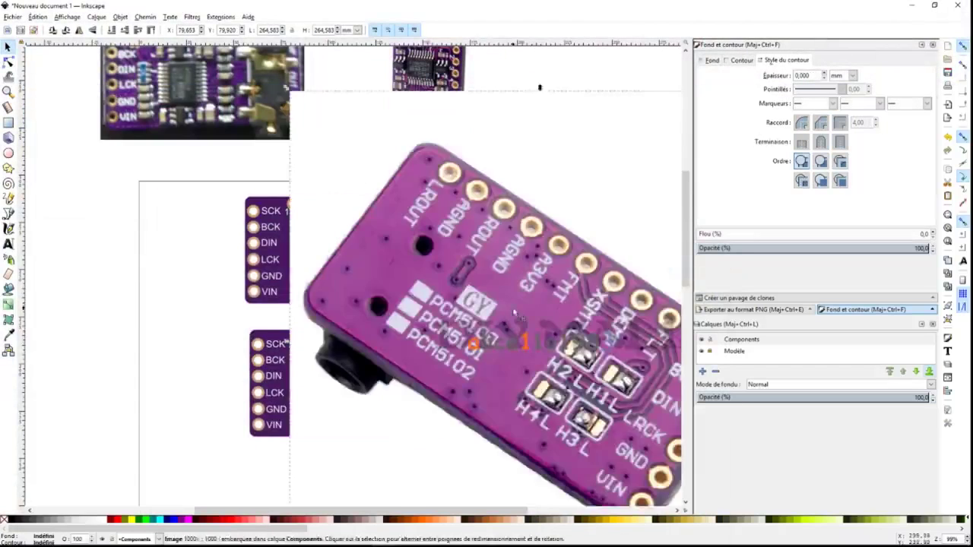
Drag the back-view board photo in from Firefox beside the page
{"action": "left_click_drag", "start_coordinate": [647, 347], "coordinate": [602, 418]}
{"action": "scroll", "coordinate": [433, 370], "scroll_direction": "up", "scroll_amount": 4}
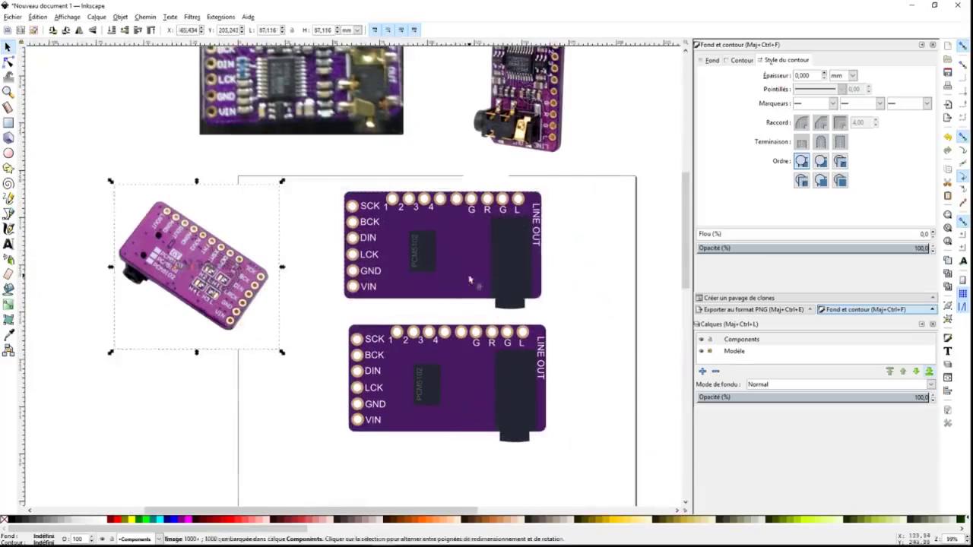
{"action": "key", "text": "d"}
{"action": "left_click", "coordinate": [151, 246]}
{"action": "key", "text": "ctrl+z"}
{"action": "key", "text": "s"}
{"action": "left_click", "coordinate": [180, 294]}
{"action": "left_click", "coordinate": [308, 309]}
Delete the headphone jack, chip and G R G L labels from the lower board copy
{"action": "scroll", "coordinate": [308, 309], "scroll_direction": "down", "scroll_amount": 1, "text": "ctrl"}
{"action": "scroll", "coordinate": [308, 309], "scroll_direction": "up", "scroll_amount": 2, "text": "ctrl"}
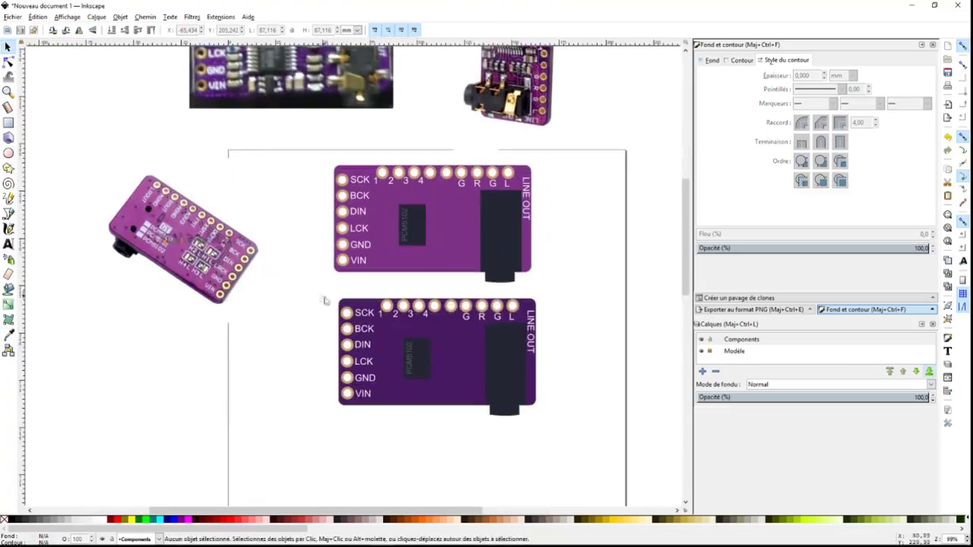
{"action": "left_click", "coordinate": [502, 411]}
{"action": "left_click", "coordinate": [521, 422]}
{"action": "key", "text": "Delete"}
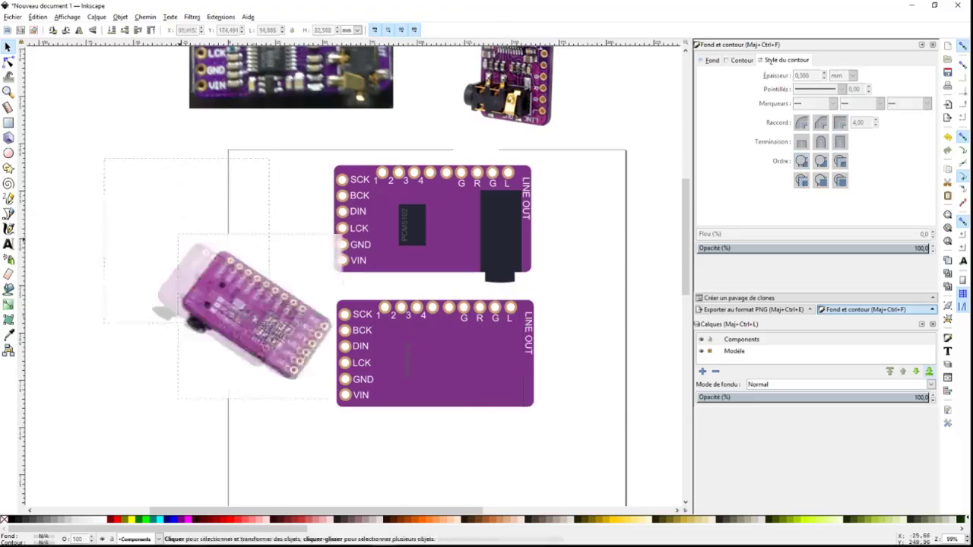
{"action": "scroll", "coordinate": [530, 379], "scroll_direction": "up", "scroll_amount": 2, "text": "ctrl"}
{"action": "left_click", "coordinate": [358, 337]}
{"action": "key", "text": "Delete"}
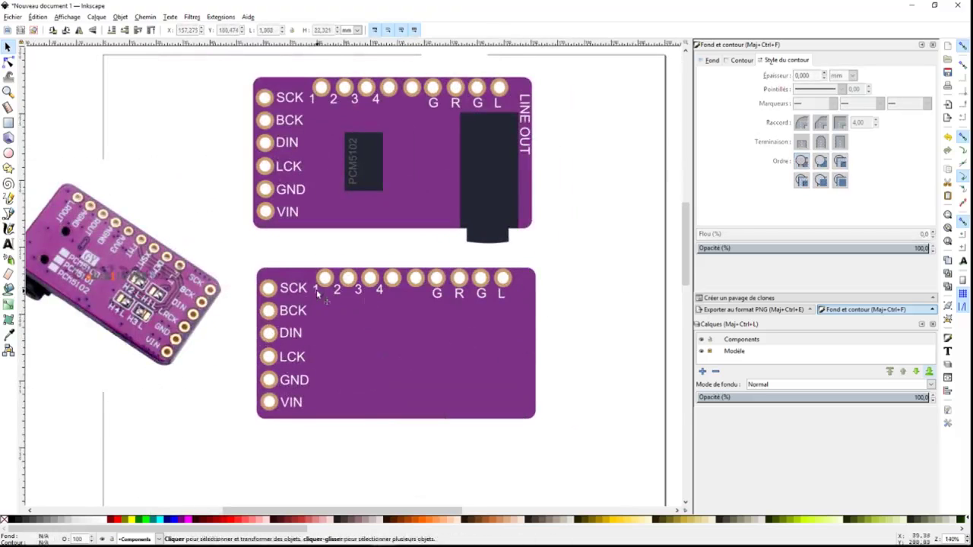
{"action": "left_click", "coordinate": [437, 301]}
{"action": "key", "text": "Delete"}
Mirror the lower board horizontally and ungroup its parts
{"action": "left_click_drag", "start_coordinate": [244, 261], "coordinate": [596, 466]}
{"action": "key", "text": "h"}
{"action": "right_click", "coordinate": [319, 340]}
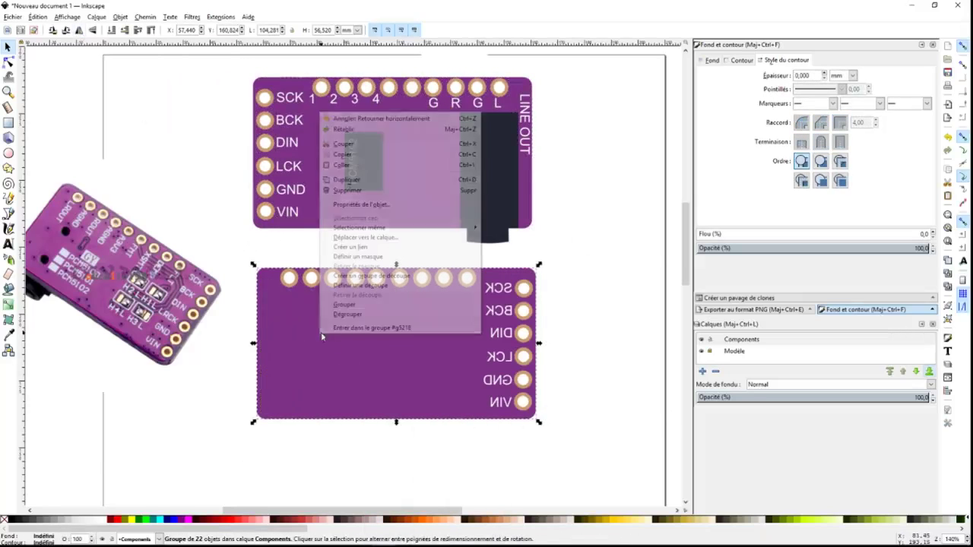
{"action": "left_click", "coordinate": [365, 249]}
Realign the readable SCK to VIN labels beside the lower board's right-hand pins
{"action": "left_click", "coordinate": [500, 288]}
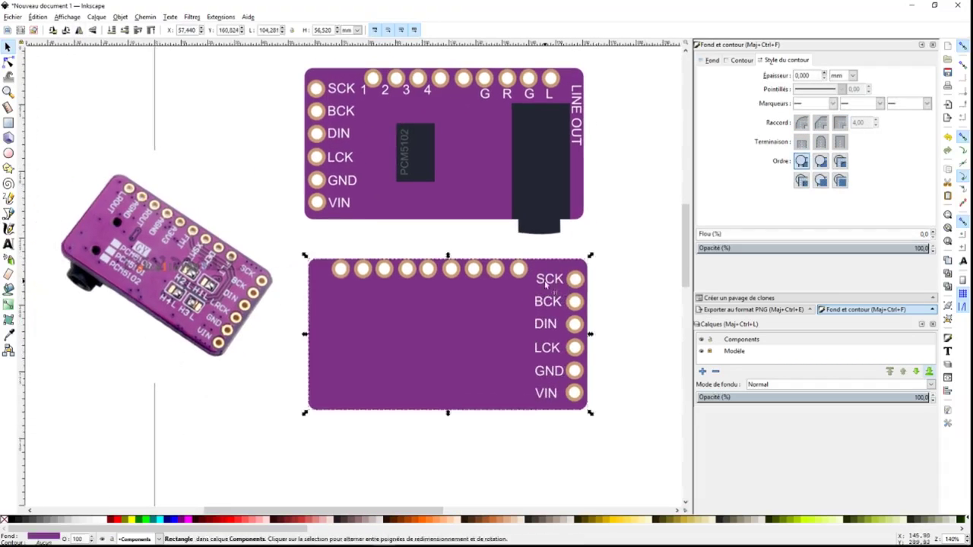
{"action": "left_click", "coordinate": [546, 284]}
{"action": "scroll", "coordinate": [546, 284], "scroll_direction": "up", "scroll_amount": 2}
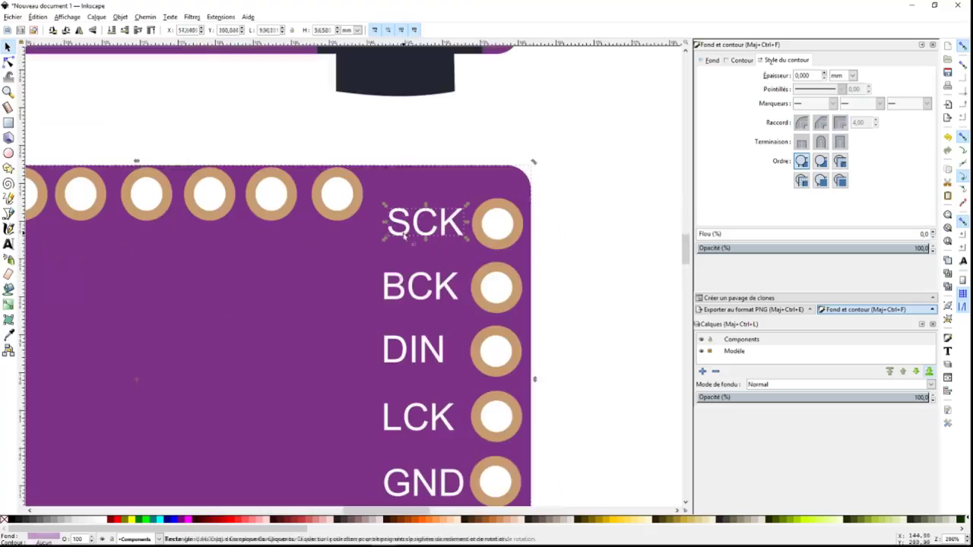
{"action": "left_click_drag", "start_coordinate": [387, 281], "coordinate": [410, 225]}
{"action": "key", "text": "ctrl+z"}
{"action": "scroll", "coordinate": [182, 29], "scroll_direction": "down", "scroll_amount": 1}
{"action": "scroll", "coordinate": [196, 67], "scroll_direction": "down", "scroll_amount": 2}
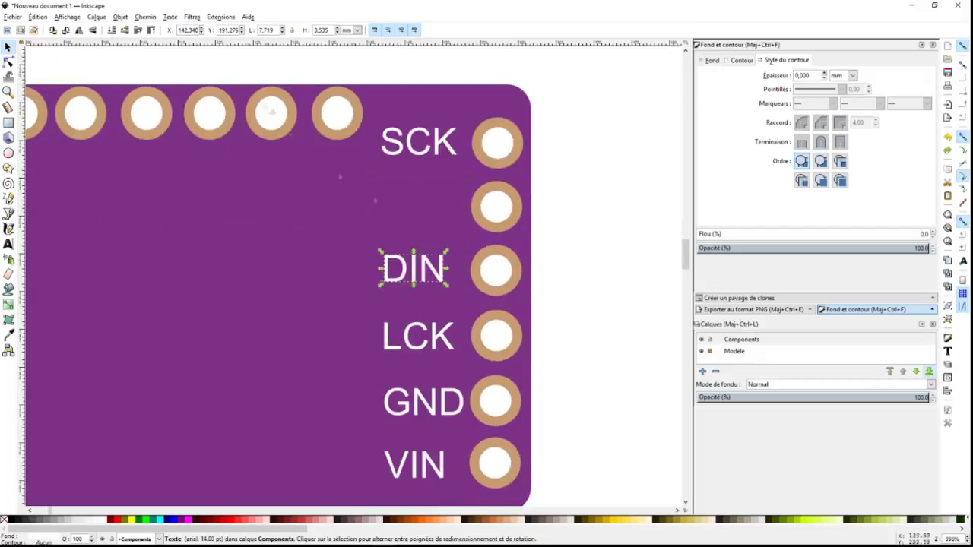
{"action": "left_click_drag", "start_coordinate": [418, 211], "coordinate": [430, 242]}
{"action": "key", "text": "Tab"}
{"action": "scroll", "coordinate": [516, 197], "scroll_direction": "down", "scroll_amount": 3}
{"action": "key", "text": "Tab"}
{"action": "key", "text": "Tab"}
{"action": "key", "text": "Tab"}
{"action": "scroll", "coordinate": [516, 197], "scroll_direction": "down", "scroll_amount": 1}
{"action": "scroll", "coordinate": [516, 202], "scroll_direction": "down", "scroll_amount": 2}
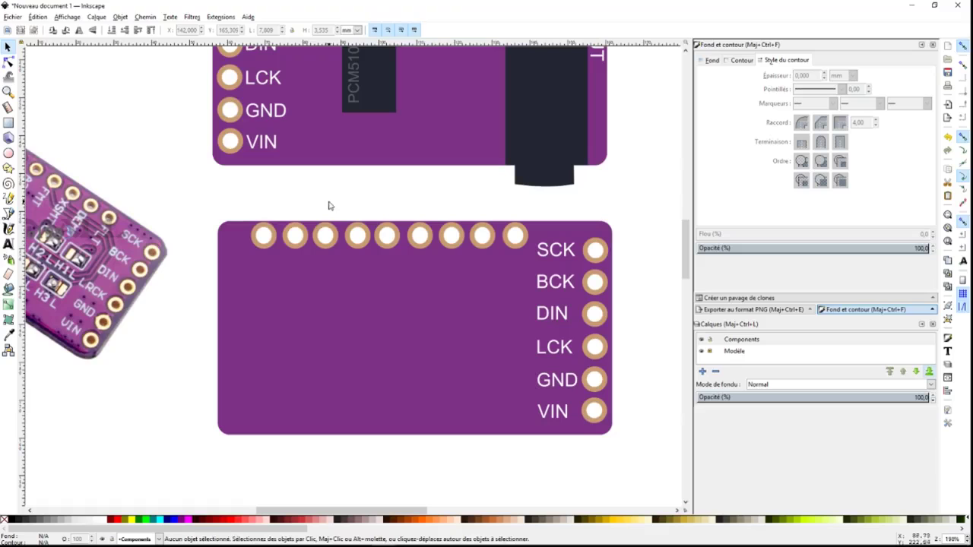
Add FTL labels rotated 90° under each top pin by stamping copies
{"action": "left_click", "coordinate": [7, 244]}
{"action": "left_click", "coordinate": [508, 263]}
{"action": "type", "text": "FTL"}
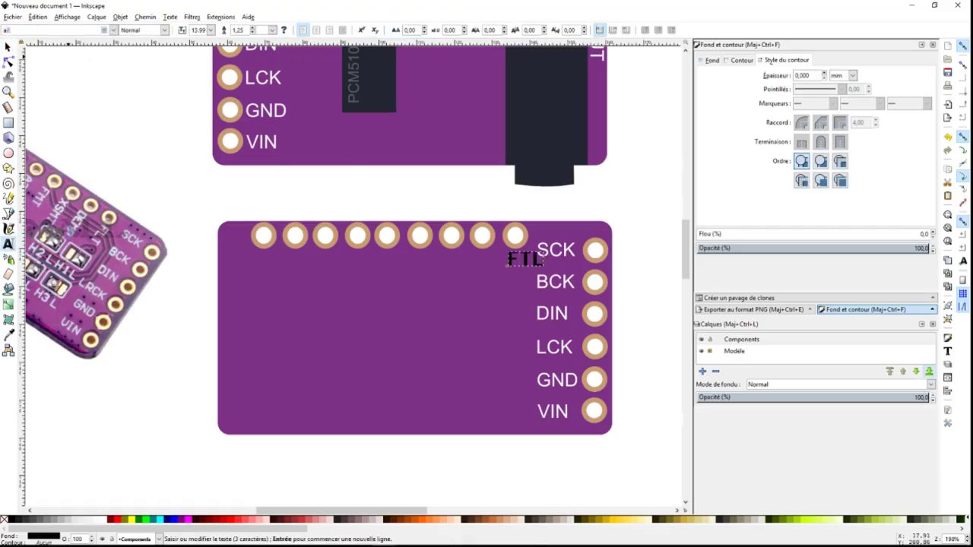
{"action": "key", "text": "F1"}
{"action": "left_click", "coordinate": [53, 30]}
{"action": "scroll", "coordinate": [475, 320], "scroll_direction": "up", "scroll_amount": 1}
{"action": "left_click_drag", "start_coordinate": [540, 257], "coordinate": [358, 257]}
{"action": "key", "text": "space"}
{"action": "key", "text": "space"}
{"action": "key", "text": "space"}
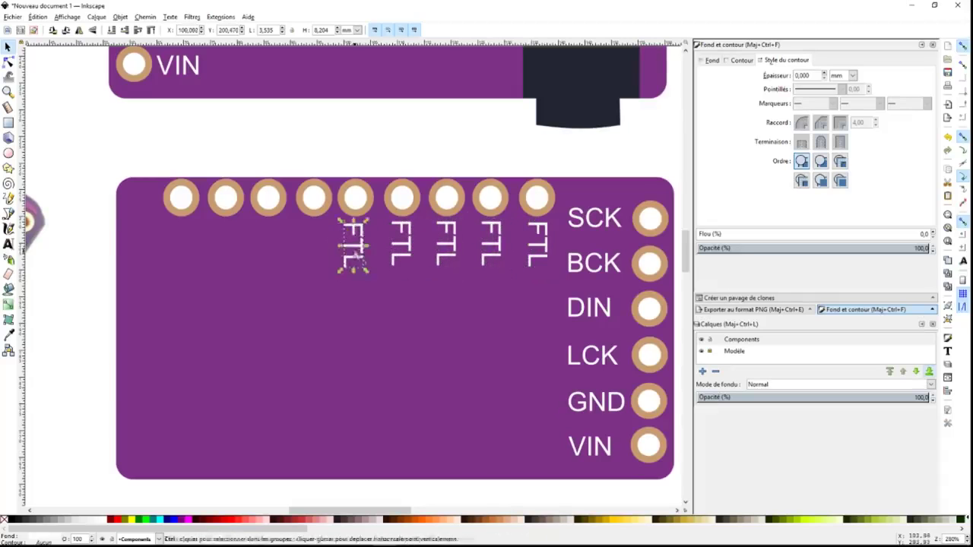
{"action": "left_click_drag", "start_coordinate": [264, 249], "coordinate": [191, 249]}
{"action": "key", "text": "space"}
{"action": "key", "text": "space"}
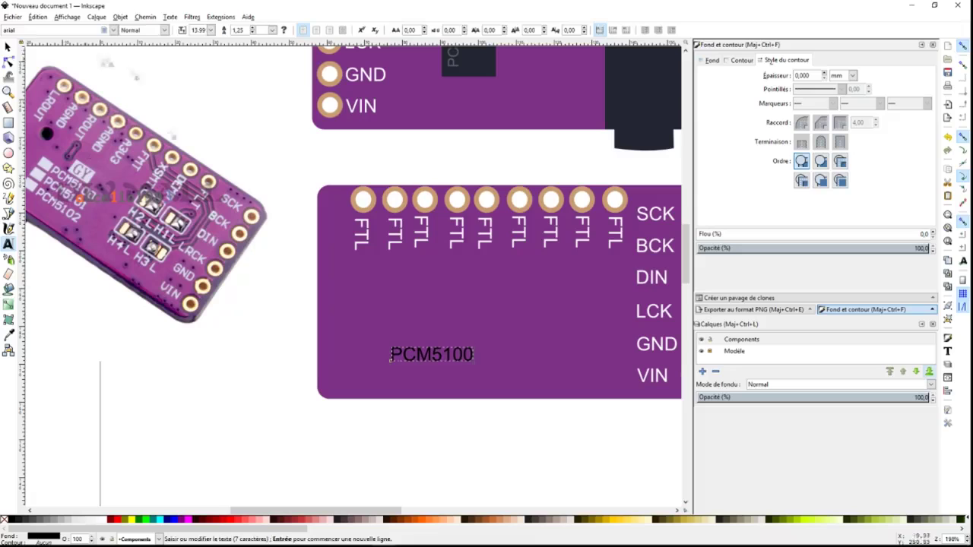
Stack three copies of the PCM5100 text into a column
{"action": "key", "text": "F1"}
{"action": "key", "text": "space"}
{"action": "left_click_drag", "start_coordinate": [449, 386], "coordinate": [448, 401]}
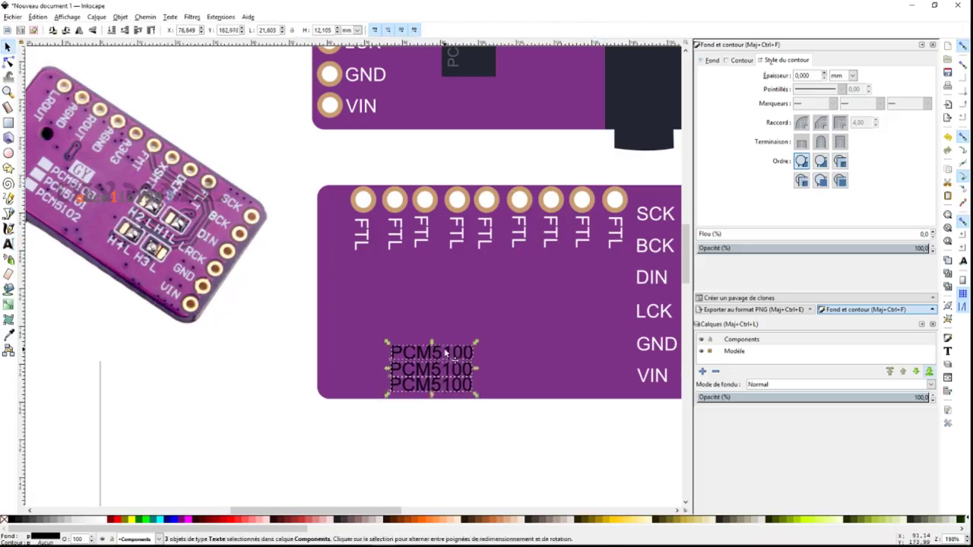
{"action": "left_click", "coordinate": [613, 412]}
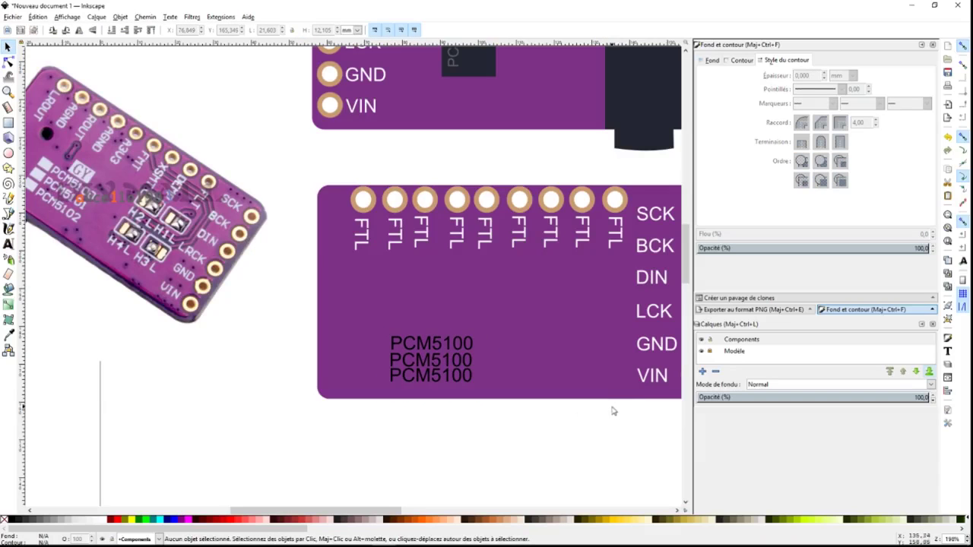
Draw a white rectangle above the PCM5100 lines with GY text inside
{"action": "left_click", "coordinate": [9, 123]}
{"action": "left_click_drag", "start_coordinate": [413, 312], "coordinate": [457, 332]}
{"action": "key", "text": "F2"}
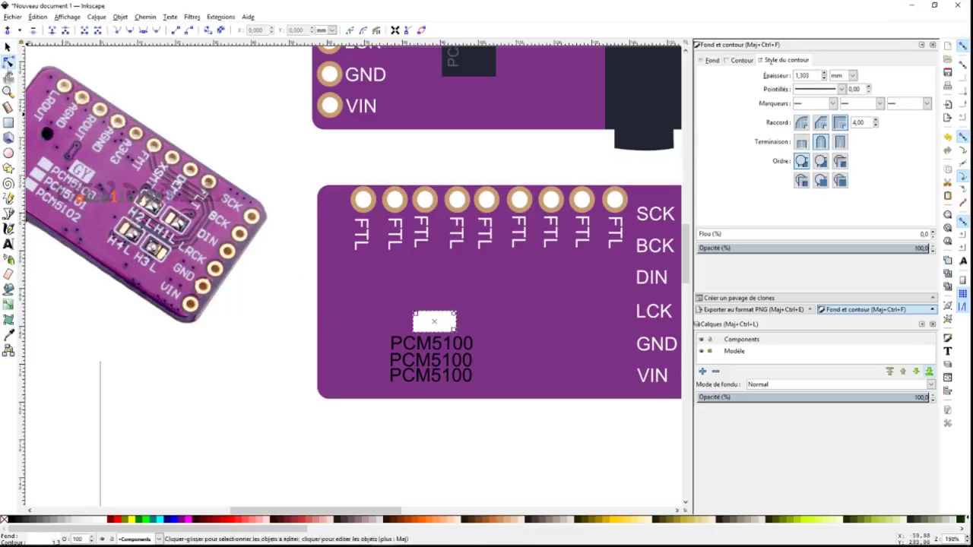
{"action": "key", "text": "t"}
{"action": "left_click", "coordinate": [415, 327]}
{"action": "type", "text": "GY"}
{"action": "key", "text": "F1"}
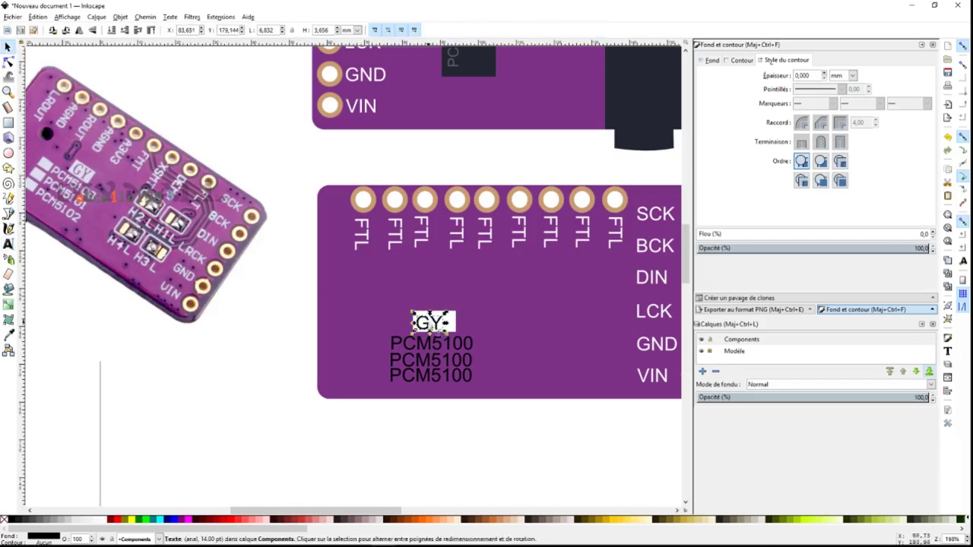
{"action": "left_click", "coordinate": [373, 284]}
{"action": "left_click", "coordinate": [433, 321]}
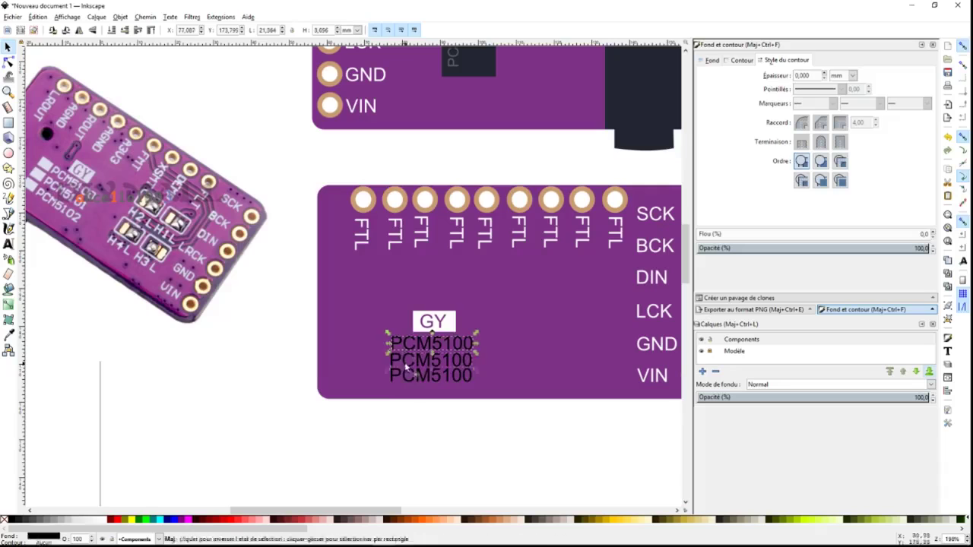
Draw a small white square left of the top PCM5100 line
{"action": "left_click_drag", "start_coordinate": [384, 332], "coordinate": [479, 388]}
{"action": "key", "text": "r"}
{"action": "mouse_move", "coordinate": [359, 337]}
{"action": "left_mouse_down"}
{"action": "mouse_move", "coordinate": [387, 349]}
{"action": "mouse_move", "coordinate": [369, 326]}
{"action": "mouse_move", "coordinate": [359, 335]}
{"action": "left_mouse_up"}
{"action": "key", "text": "F1"}
{"action": "scroll", "coordinate": [388, 346], "scroll_direction": "up", "scroll_amount": 1}
{"action": "scroll", "coordinate": [358, 335], "scroll_direction": "down", "scroll_amount": 1}
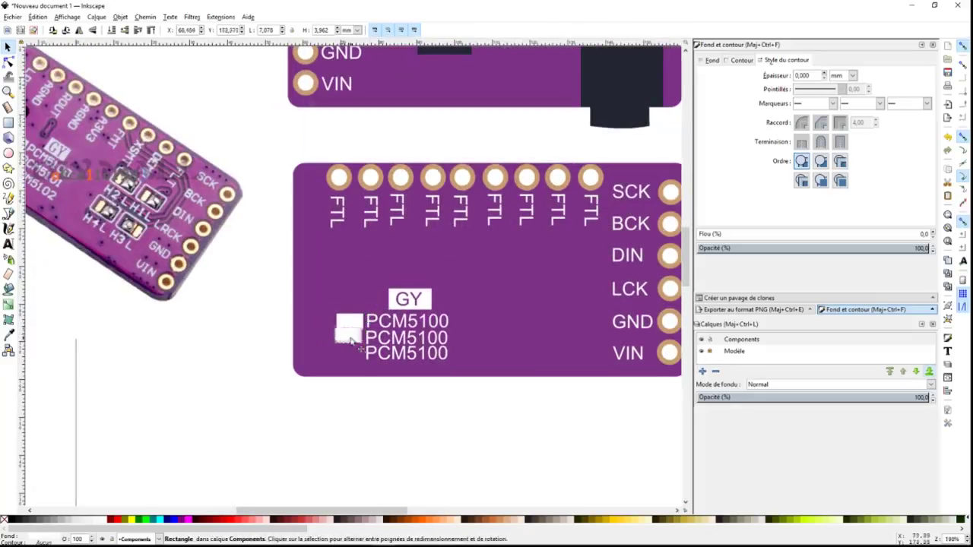
{"action": "scroll", "coordinate": [346, 340], "scroll_direction": "down", "scroll_amount": 1}
{"action": "scroll", "coordinate": [258, 367], "scroll_direction": "up", "scroll_amount": 3}
Nudge the GY label, top white square and top PCM5100 line upward
{"action": "left_click", "coordinate": [363, 253]}
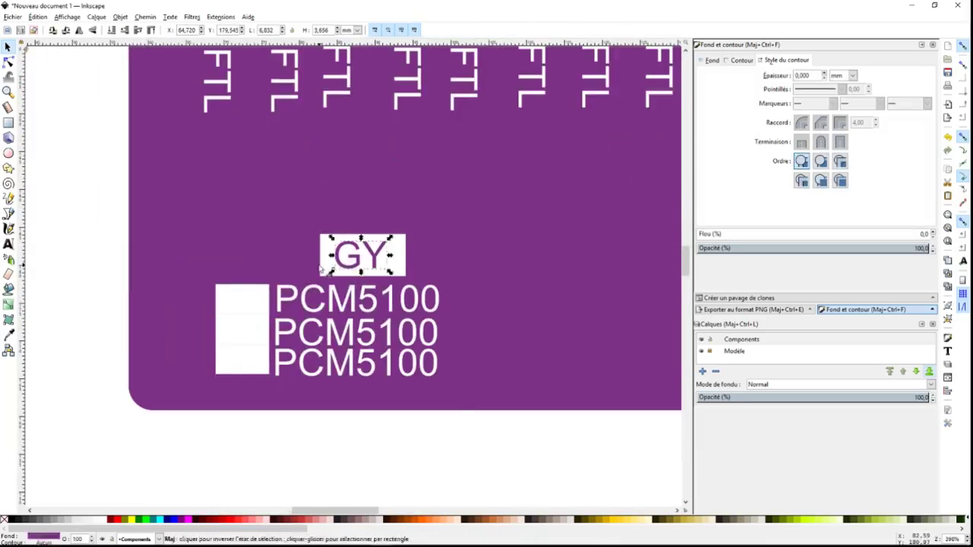
{"action": "key", "text": "Up"}
{"action": "left_click", "coordinate": [261, 304]}
{"action": "key", "text": "Up"}
{"action": "left_click", "coordinate": [426, 299]}
{"action": "key", "text": "Up"}
Place white squares beside the second and third PCM5100 lines
{"action": "left_click", "coordinate": [258, 371]}
{"action": "key", "text": "Down"}
{"action": "left_click_drag", "start_coordinate": [435, 365], "coordinate": [434, 369]}
{"action": "left_click_drag", "start_coordinate": [441, 332], "coordinate": [484, 362]}
{"action": "scroll", "coordinate": [239, 378], "scroll_direction": "down", "scroll_amount": 3}
{"action": "scroll", "coordinate": [240, 378], "scroll_direction": "up", "scroll_amount": 1}
{"action": "key", "text": "r"}
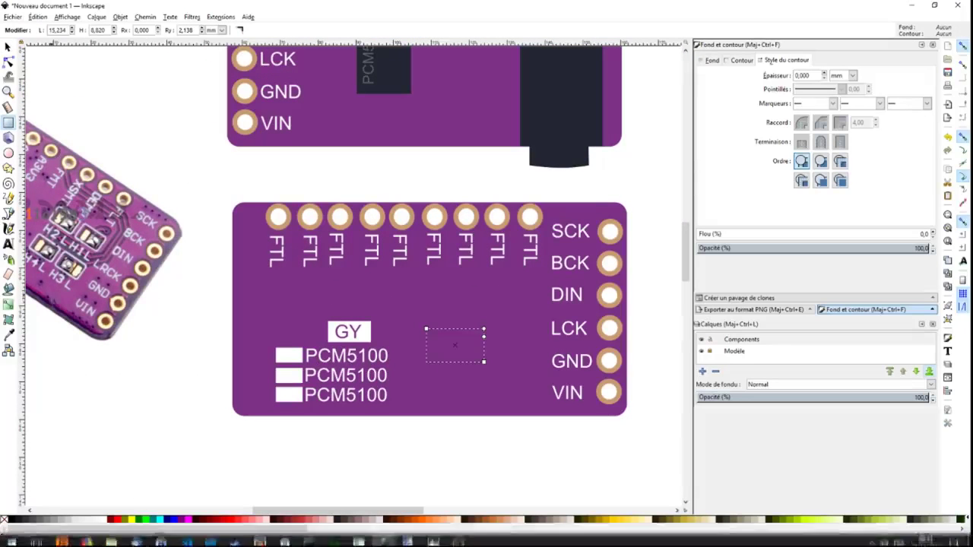
Lay out four copies of the white rounded pad outline in a grid
{"action": "scroll", "coordinate": [825, 76], "scroll_direction": "up", "scroll_amount": 3}
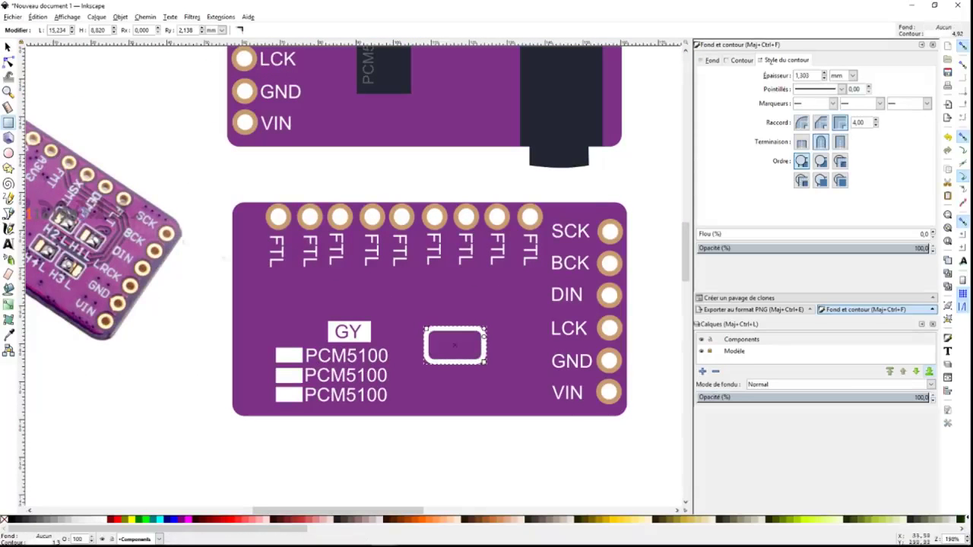
{"action": "key", "text": "s"}
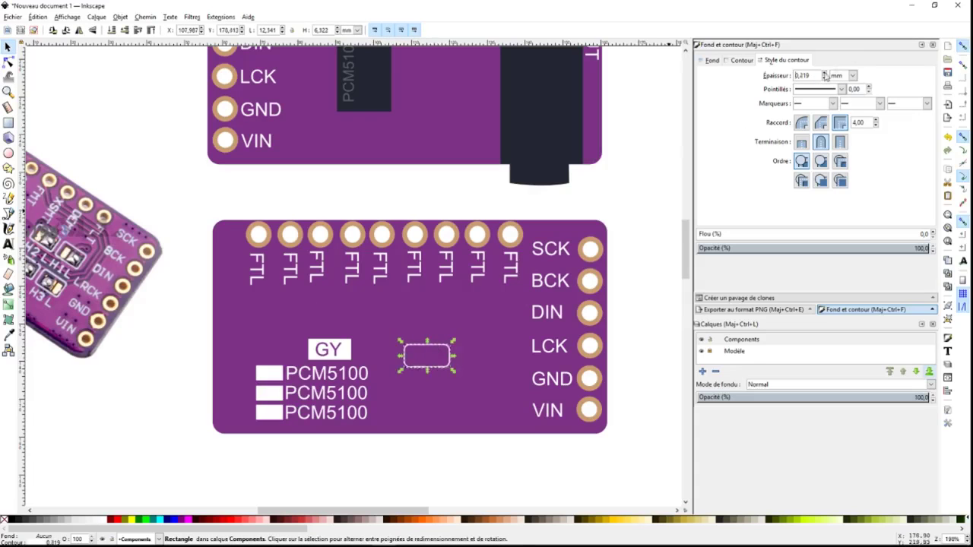
{"action": "left_click_drag", "start_coordinate": [455, 373], "coordinate": [448, 416]}
{"action": "key", "text": "space"}
{"action": "key", "text": "space"}
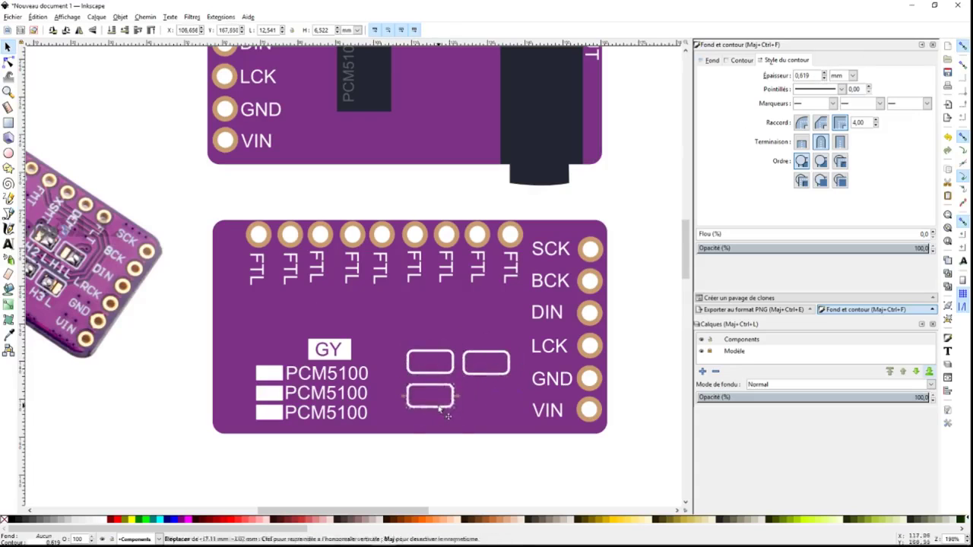
{"action": "key", "text": "space"}
{"action": "left_click_drag", "start_coordinate": [498, 410], "coordinate": [407, 321]}
Colour a spare rectangle tan and move it onto the first pad outline
{"action": "key", "text": "n"}
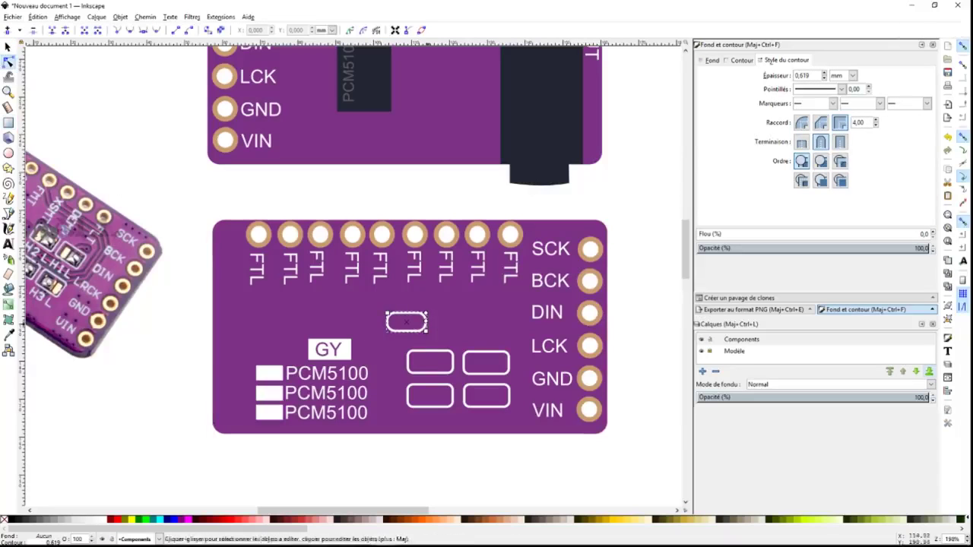
{"action": "left_click", "coordinate": [502, 519]}
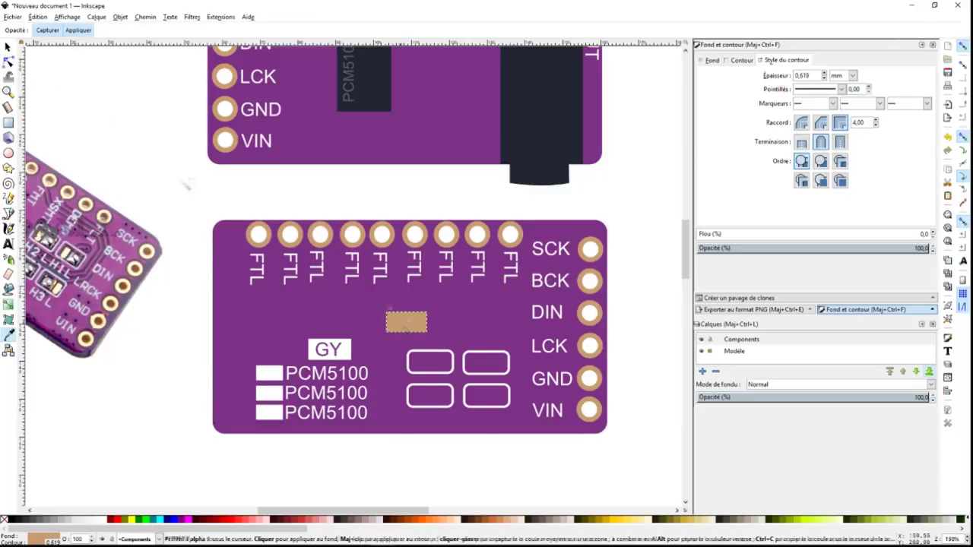
{"action": "key", "text": "s"}
{"action": "left_click_drag", "start_coordinate": [410, 326], "coordinate": [435, 368]}
{"action": "scroll", "coordinate": [435, 368], "scroll_direction": "up", "scroll_amount": 1}
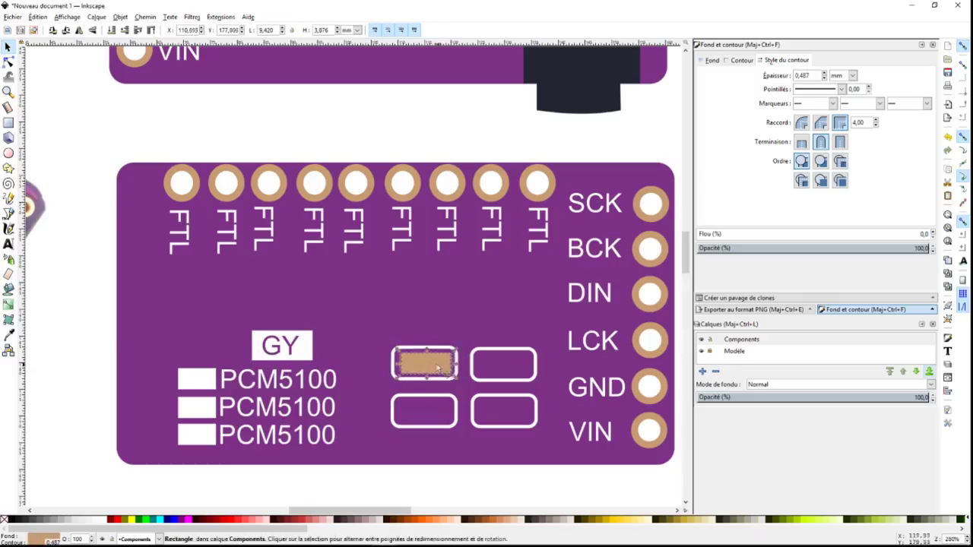
Add the grey rectangle, widening it leftward and making it slightly taller inside the pad
{"action": "key", "text": "r"}
{"action": "scroll", "coordinate": [398, 335], "scroll_direction": "up", "scroll_amount": 2}
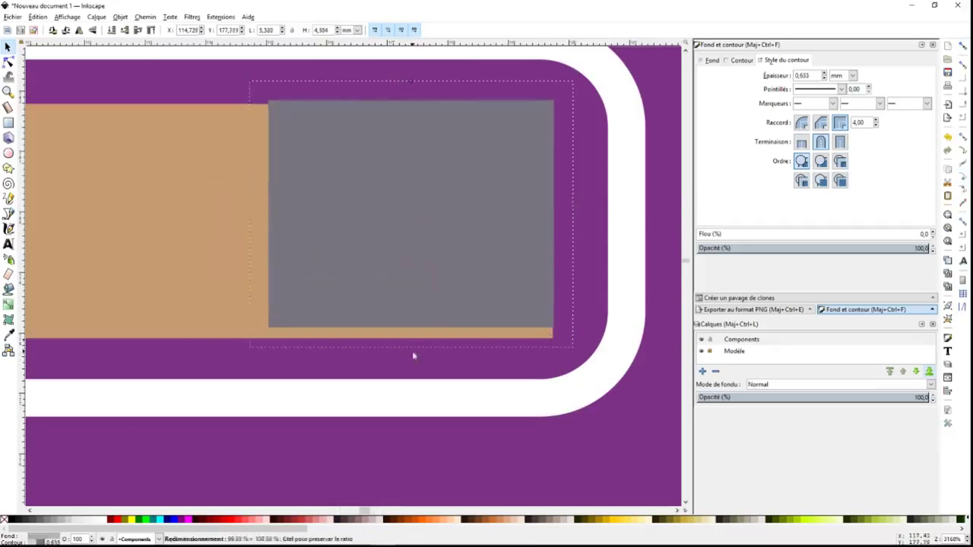
{"action": "right_click", "coordinate": [414, 356]}
{"action": "left_click_drag", "start_coordinate": [246, 220], "coordinate": [185, 220]}
{"action": "left_click_drag", "start_coordinate": [381, 357], "coordinate": [383, 364]}
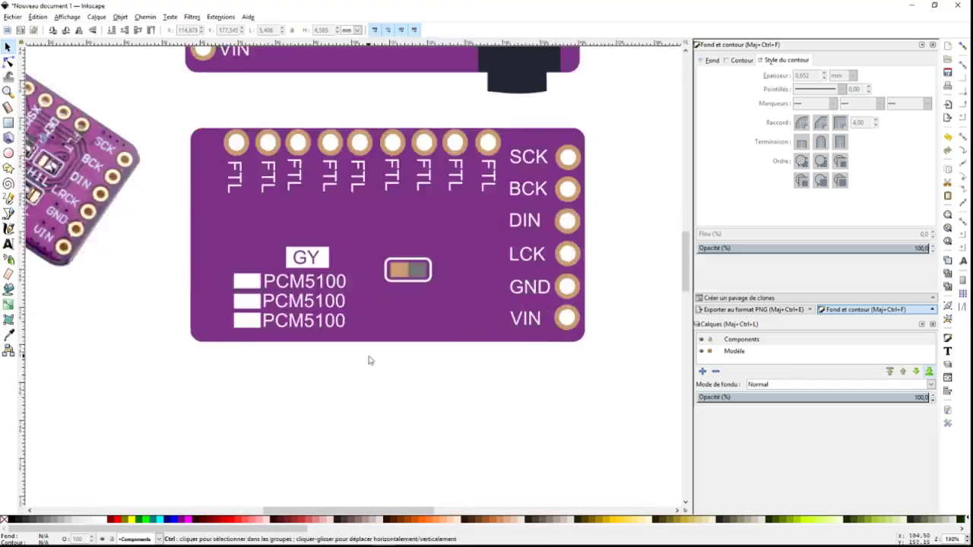
Add an H2L text label under the jumper pad in a different font
{"action": "key", "text": "t"}
{"action": "left_click", "coordinate": [385, 326]}
{"action": "type", "text": "H2"}
{"action": "double_click", "coordinate": [34, 30]}
{"action": "key", "text": "F1"}
{"action": "scroll", "coordinate": [368, 287], "scroll_direction": "up", "scroll_amount": 2, "text": "ctrl"}
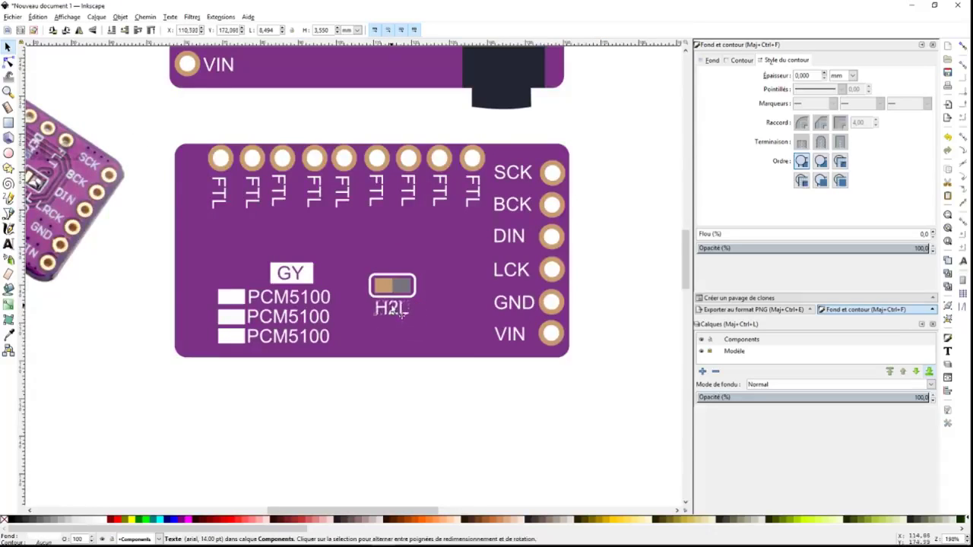
{"action": "scroll", "coordinate": [367, 287], "scroll_direction": "down", "scroll_amount": 2, "text": "ctrl"}
Duplicate the labelled pad into copies and nudge them upward into place
{"action": "left_click", "coordinate": [367, 287], "text": "shift"}
{"action": "left_click_drag", "start_coordinate": [378, 314], "coordinate": [420, 340]}
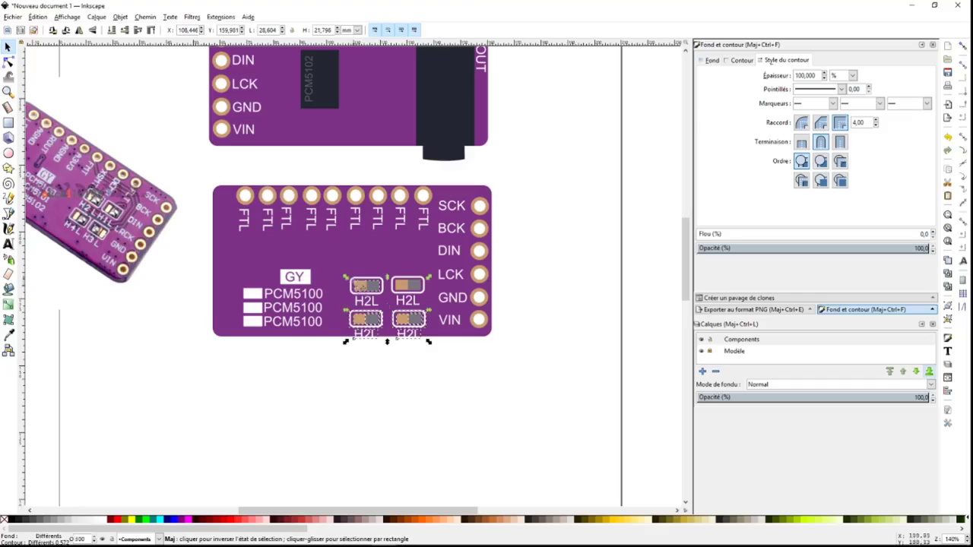
{"action": "key", "text": "Up"}
{"action": "key", "text": "Up"}
{"action": "key", "text": "Up"}
{"action": "key", "text": "Up"}
{"action": "key", "text": "Up"}
{"action": "key", "text": "Up"}
{"action": "key", "text": "Up"}
{"action": "key", "text": "Up"}
{"action": "key", "text": "Up"}
{"action": "key", "text": "Up"}
{"action": "key", "text": "Up"}
{"action": "key", "text": "Up"}
{"action": "key", "text": "plus"}
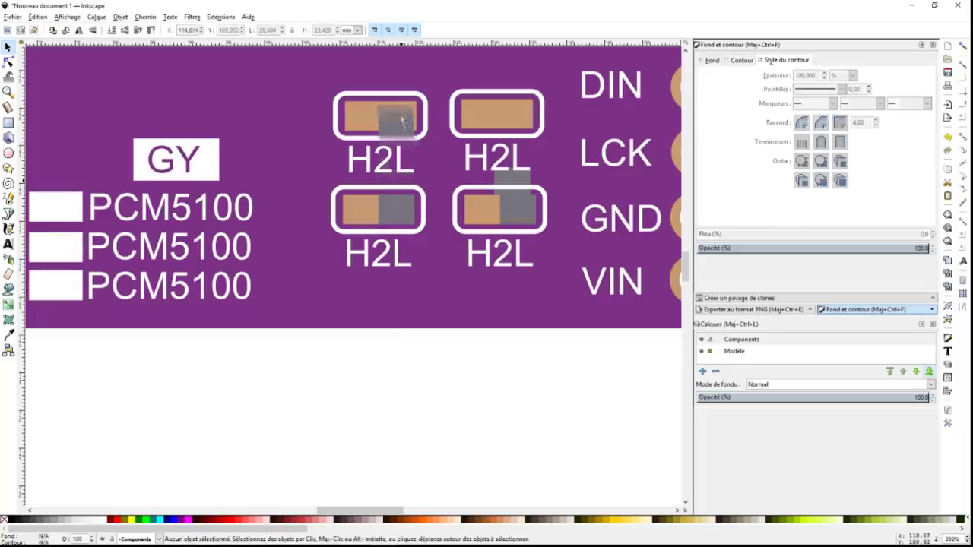
{"action": "left_click", "coordinate": [493, 263], "text": "ctrl"}
{"action": "scroll", "coordinate": [493, 356], "scroll_direction": "down", "scroll_amount": 1}
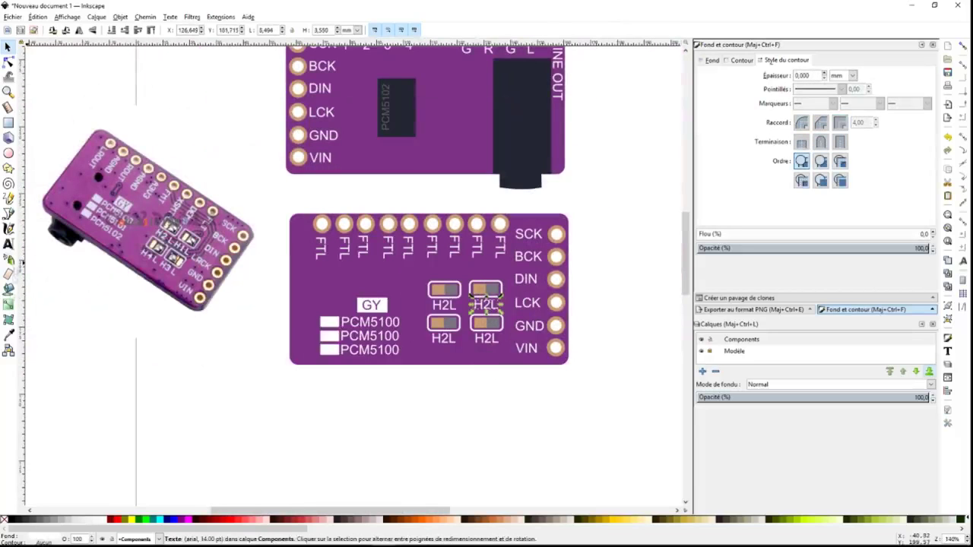
Adjust the copied pads' grey halves and labels to form H1L, H2L, H3L and H4L
{"action": "key", "text": "t"}
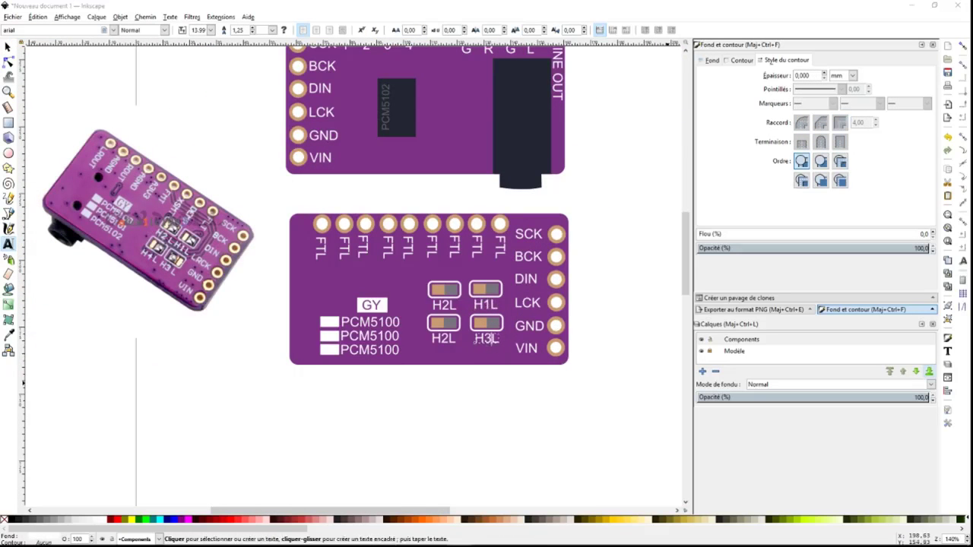
{"action": "scroll", "coordinate": [444, 339], "scroll_direction": "up", "scroll_amount": 3}
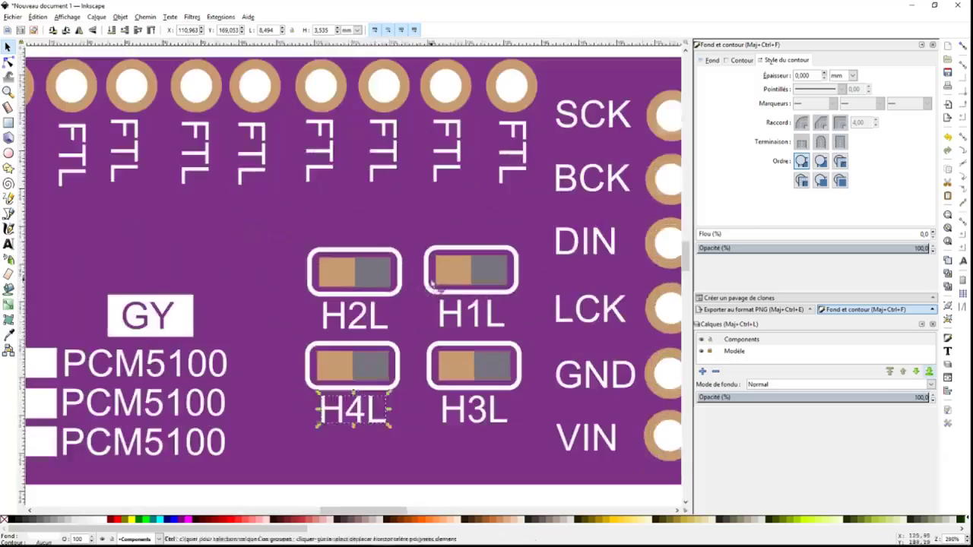
{"action": "key", "text": "s"}
{"action": "left_click", "coordinate": [376, 270], "text": "ctrl"}
{"action": "scroll", "coordinate": [380, 270], "scroll_direction": "up", "scroll_amount": 4}
{"action": "scroll", "coordinate": [447, 371], "scroll_direction": "down", "scroll_amount": 6}
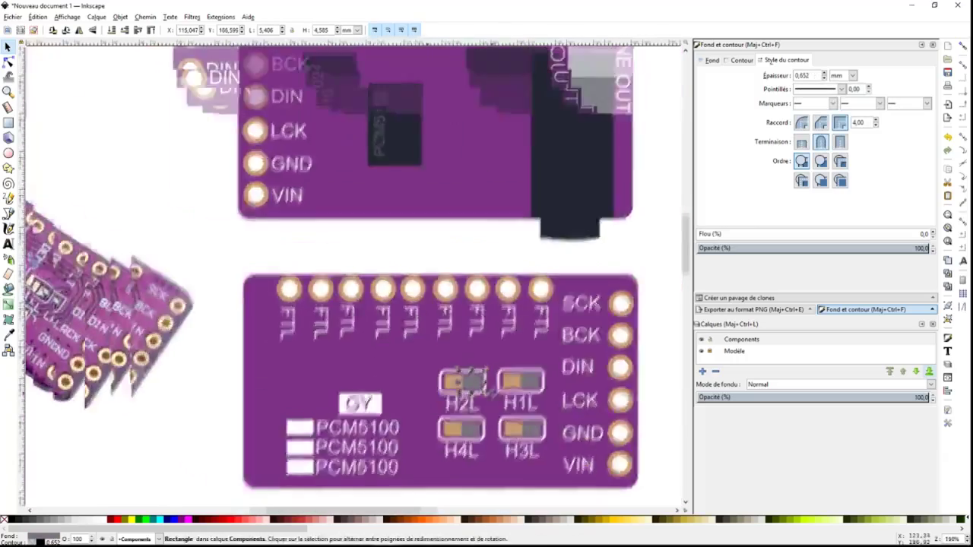
{"action": "left_click", "coordinate": [514, 419], "text": "ctrl"}
{"action": "left_click", "coordinate": [464, 373]}
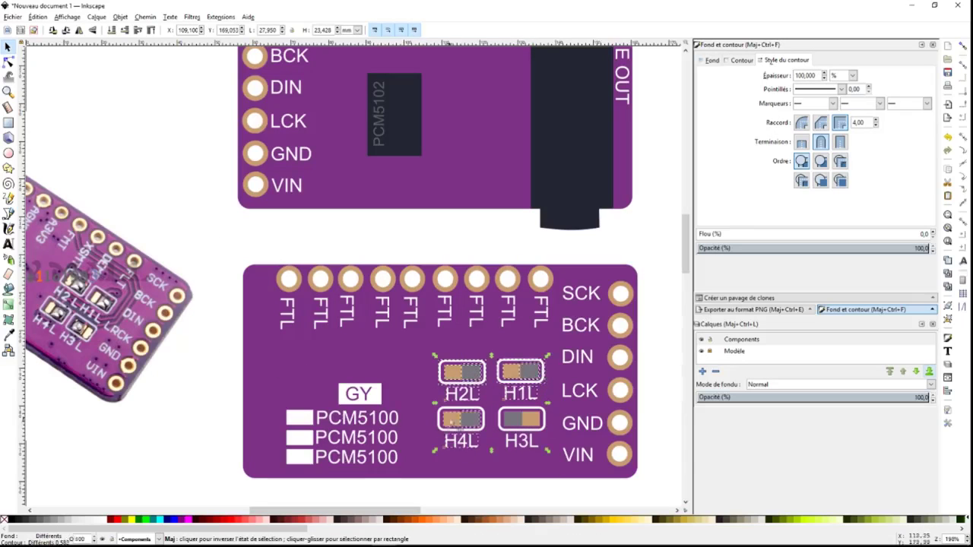
{"action": "right_click", "coordinate": [456, 387]}
Edit the chip labels to read PCM5100, PCM5101 and PCM5102
{"action": "key", "text": "Escape"}
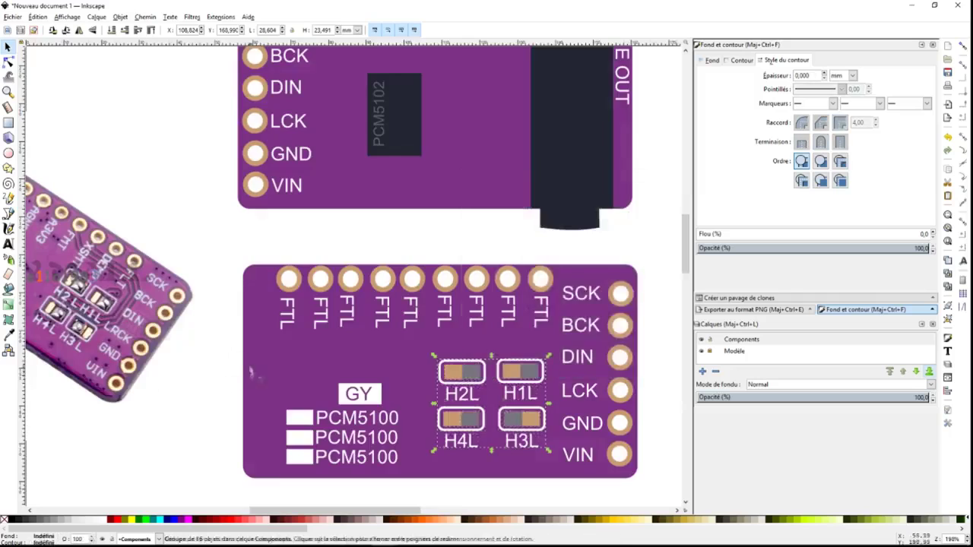
{"action": "scroll", "coordinate": [241, 370], "scroll_direction": "down", "scroll_amount": 1}
{"action": "double_click", "coordinate": [346, 417]}
{"action": "type", "text": "2"}
{"action": "key", "text": "F1"}
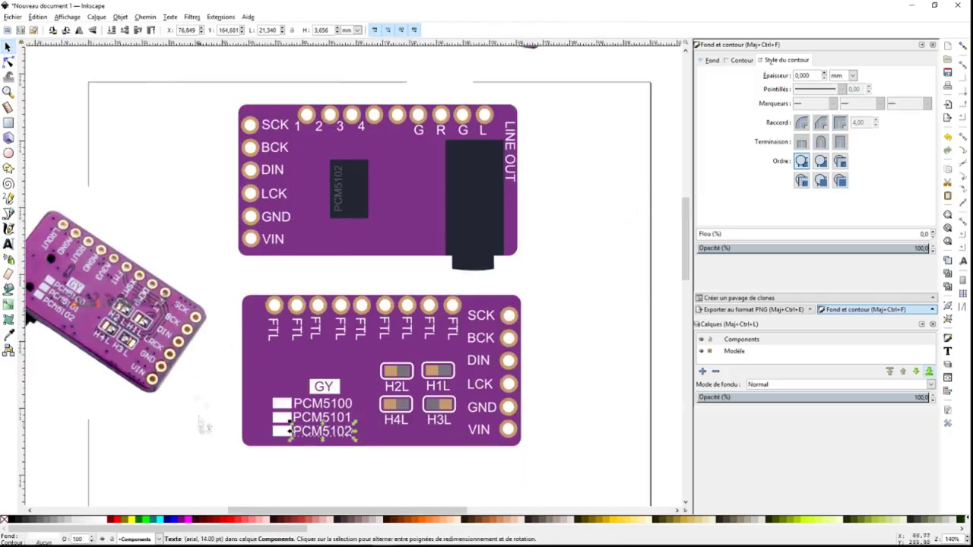
Change the FTL pin label to LROUT
{"action": "left_click", "coordinate": [9, 244]}
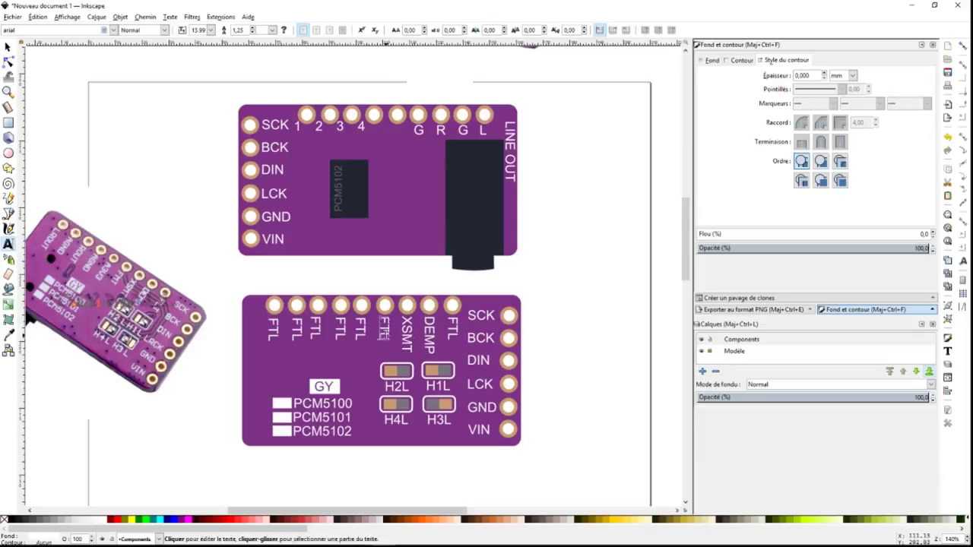
{"action": "left_click", "coordinate": [360, 330]}
{"action": "type", "text": "3.3V"}
{"action": "left_click", "coordinate": [340, 328]}
{"action": "type", "text": "AGND"}
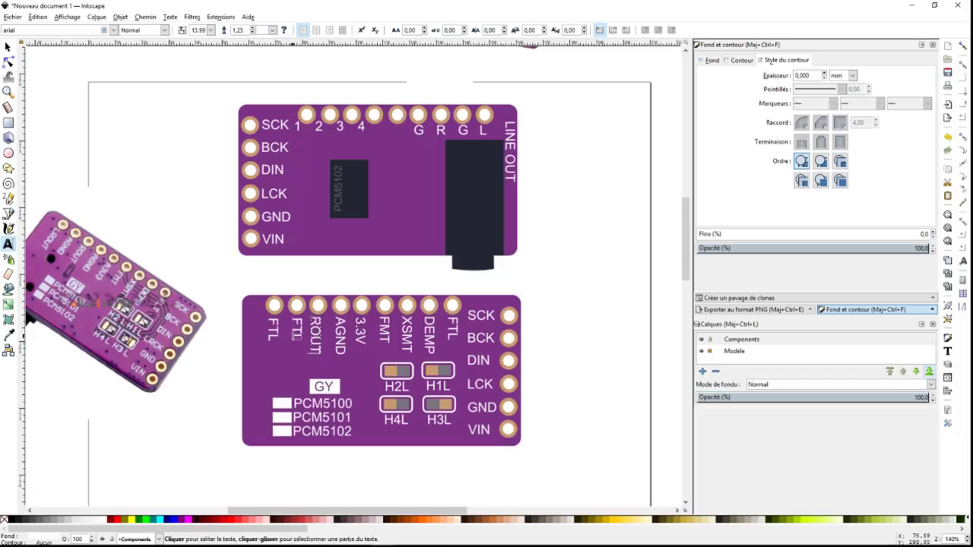
{"action": "type", "text": "OUT"}
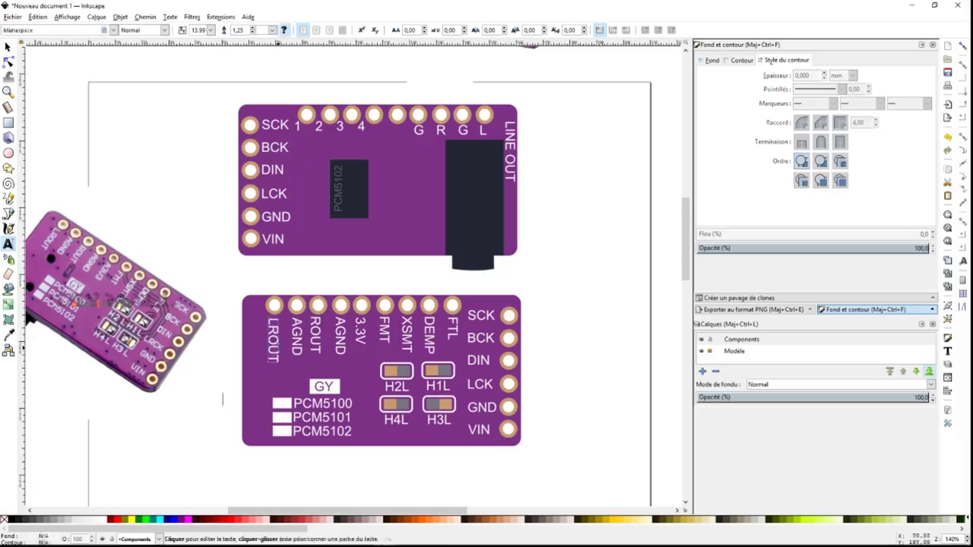
{"action": "key", "text": "F1"}
Set the LROUT and 3.3V labels to Y position 193
{"action": "scroll", "coordinate": [251, 297], "scroll_direction": "up", "scroll_amount": 3}
{"action": "type", "text": "193,00"}
{"action": "key", "text": "Return"}
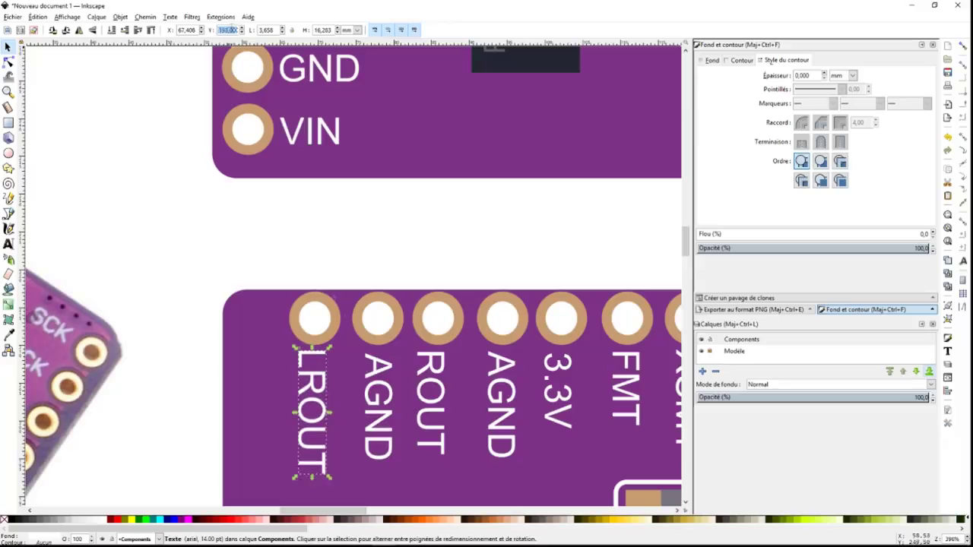
{"action": "left_click", "coordinate": [304, 389]}
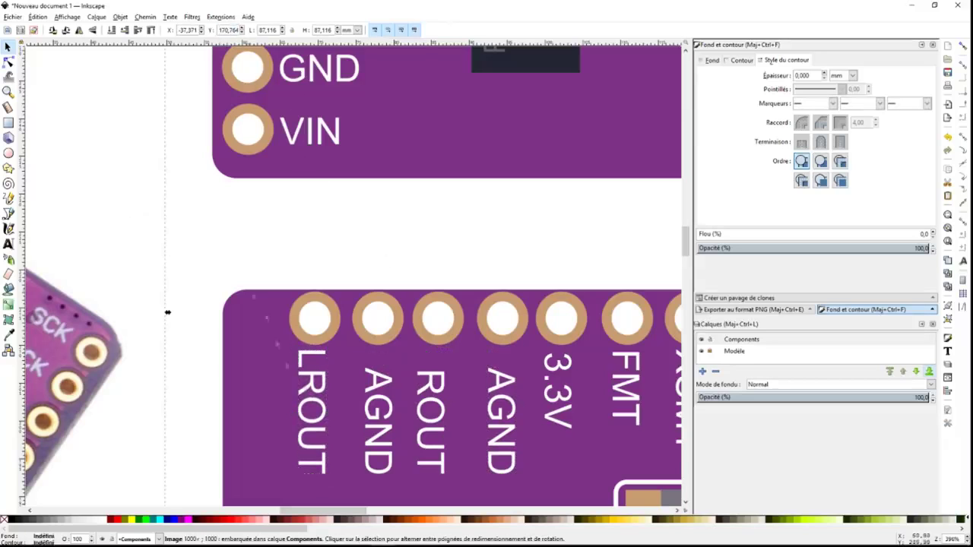
{"action": "type", "text": "193"}
{"action": "key", "text": "Return"}
Nudge the 3.3V, AGND and ROUT labels up into one aligned row
{"action": "scroll", "coordinate": [364, 196], "scroll_direction": "down", "scroll_amount": 1}
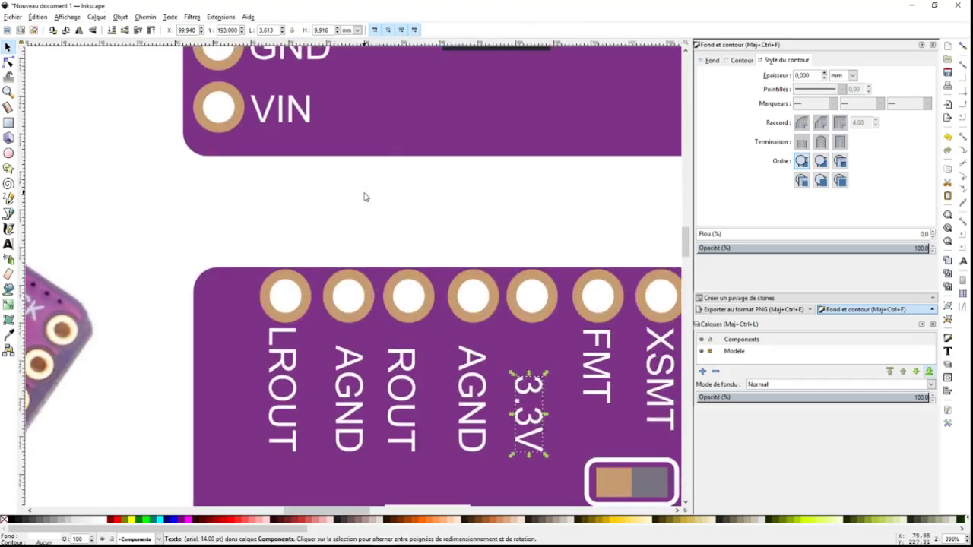
{"action": "key", "text": "Up"}
{"action": "key", "text": "Up"}
{"action": "key", "text": "Up"}
{"action": "key", "text": "Up"}
{"action": "key", "text": "Up"}
{"action": "key", "text": "Up"}
{"action": "key", "text": "Up"}
{"action": "key", "text": "Up"}
{"action": "key", "text": "Up"}
{"action": "left_click", "coordinate": [471, 391]}
{"action": "key", "text": "Up"}
{"action": "key", "text": "Up"}
{"action": "key", "text": "Up"}
{"action": "left_click", "coordinate": [401, 388]}
{"action": "key", "text": "Up"}
{"action": "key", "text": "Up"}
{"action": "key", "text": "Up"}
{"action": "left_click", "coordinate": [350, 372]}
{"action": "key", "text": "Up"}
{"action": "key", "text": "Up"}
{"action": "key", "text": "Up"}
{"action": "key", "text": "Escape"}
Fill the PCM5102 box with black
{"action": "scroll", "coordinate": [293, 426], "scroll_direction": "up", "scroll_amount": 2}
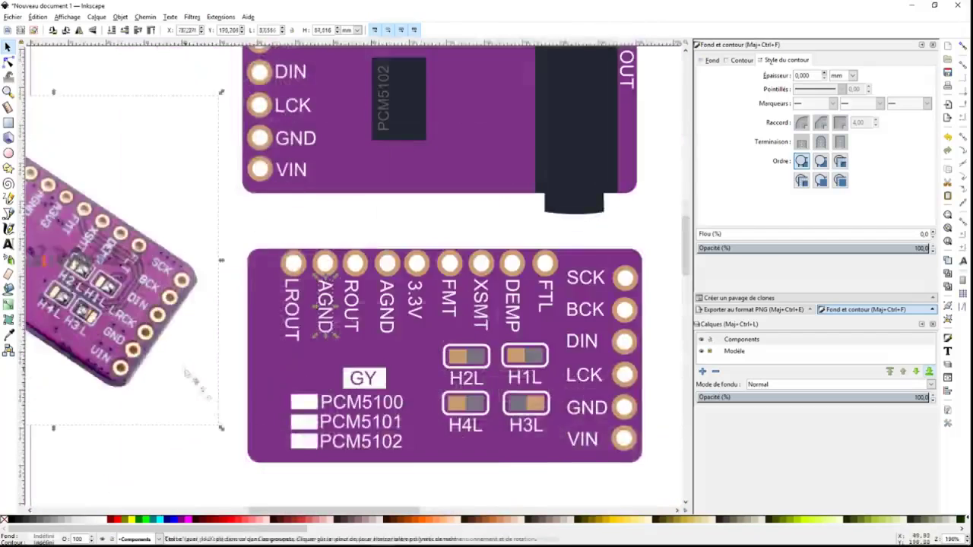
{"action": "scroll", "coordinate": [258, 449], "scroll_direction": "up", "scroll_amount": 2}
{"action": "scroll", "coordinate": [258, 448], "scroll_direction": "down", "scroll_amount": 1}
{"action": "scroll", "coordinate": [340, 404], "scroll_direction": "up", "scroll_amount": 2}
{"action": "left_click", "coordinate": [325, 373]}
{"action": "scroll", "coordinate": [184, 378], "scroll_direction": "down", "scroll_amount": 2}
{"action": "scroll", "coordinate": [161, 225], "scroll_direction": "up", "scroll_amount": 1}
{"action": "scroll", "coordinate": [161, 226], "scroll_direction": "left", "scroll_amount": 1}
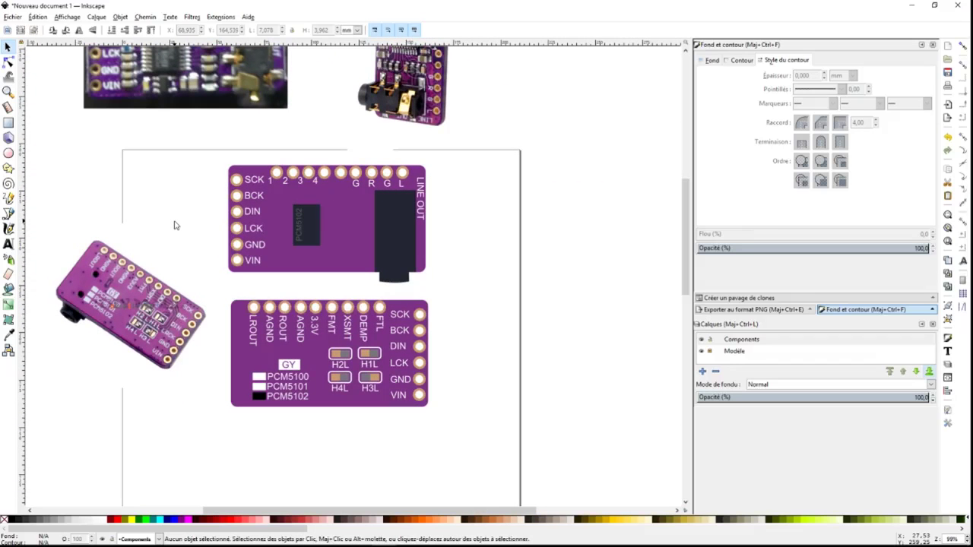
Delete the reference photos and the Modèle template layer
{"action": "scroll", "coordinate": [196, 230], "scroll_direction": "down", "scroll_amount": 2}
{"action": "key", "text": "ctrl+a"}
{"action": "key", "text": "Delete"}
{"action": "right_click", "coordinate": [741, 351]}
{"action": "left_click", "coordinate": [785, 483]}
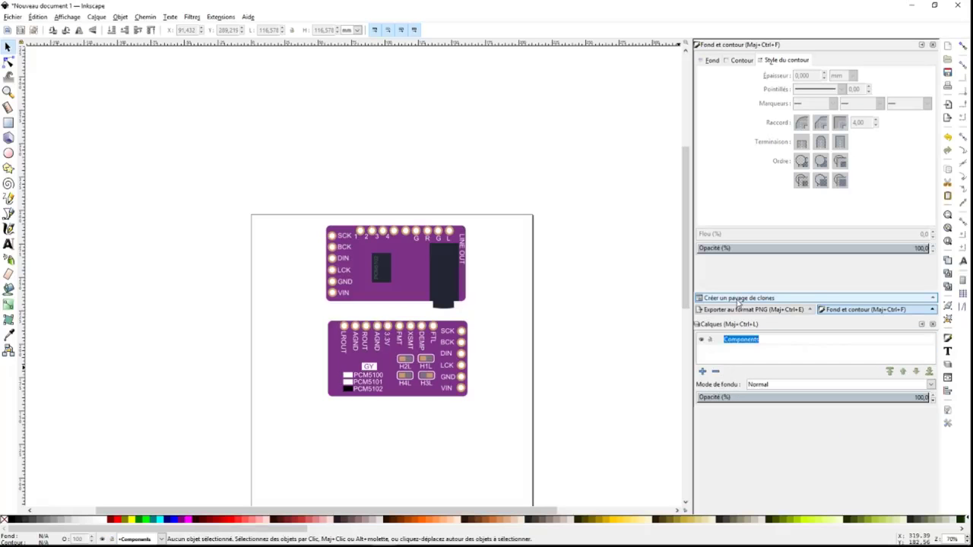
Rename the remaining layer to PCM5102 I2S Audio and begin saving the drawing
{"action": "type", "text": "PCM5102 I2S Audio"}
{"action": "key", "text": "Return"}
{"action": "left_click_drag", "start_coordinate": [296, 170], "coordinate": [543, 408]}
{"action": "left_click", "coordinate": [579, 308]}
{"action": "key", "text": "ctrl+s"}
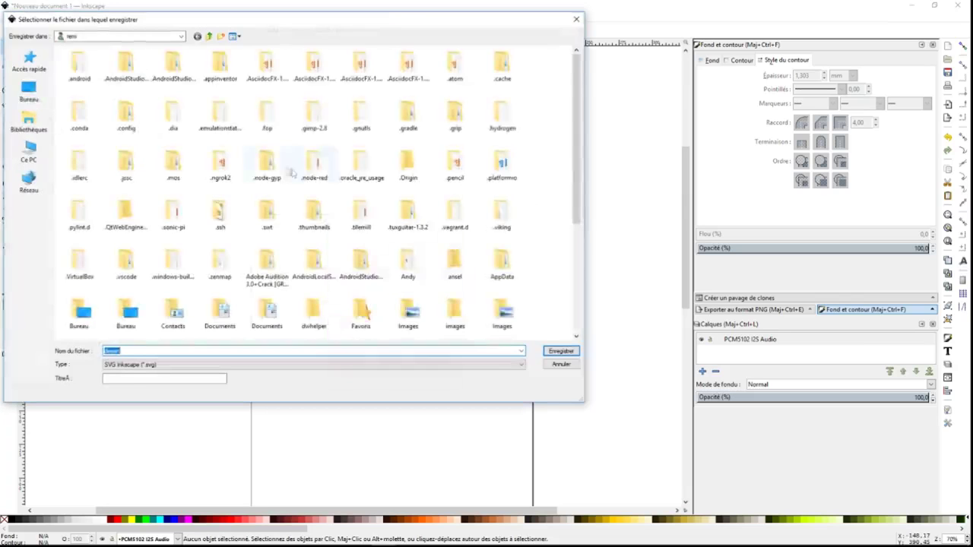
Browse the save dialog through github to publicDomainSVG > components
{"action": "double_click", "coordinate": [82, 130]}
{"action": "double_click", "coordinate": [119, 115]}
{"action": "double_click", "coordinate": [137, 124]}
{"action": "left_click", "coordinate": [142, 158]}
{"action": "double_click", "coordinate": [92, 302]}
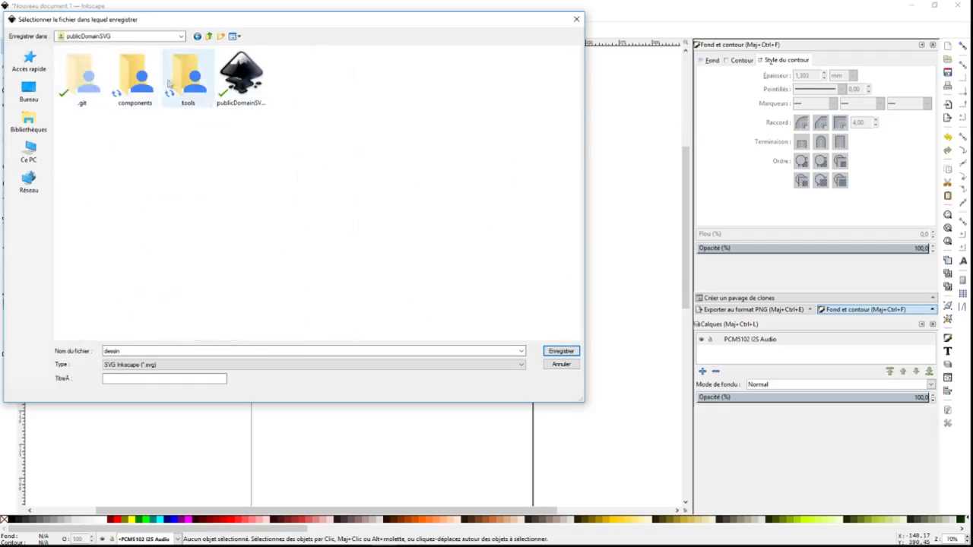
{"action": "double_click", "coordinate": [135, 76]}
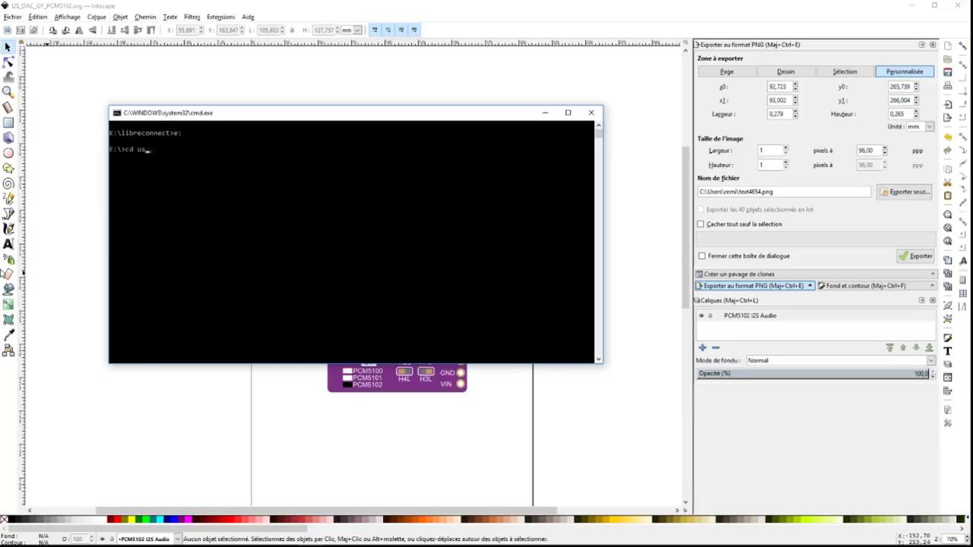
Move the prompt into Google Drive\MADNERD\publicDomainSVG
{"action": "type", "text": "dir"}
{"action": "key", "text": "Return"}
{"action": "type", "text": "cd Google Drive"}
{"action": "key", "text": "Return"}
{"action": "type", "text": "cd MADNERD"}
{"action": "key", "text": "Return"}
{"action": "type", "text": "dir"}
{"action": "key", "text": "Return"}
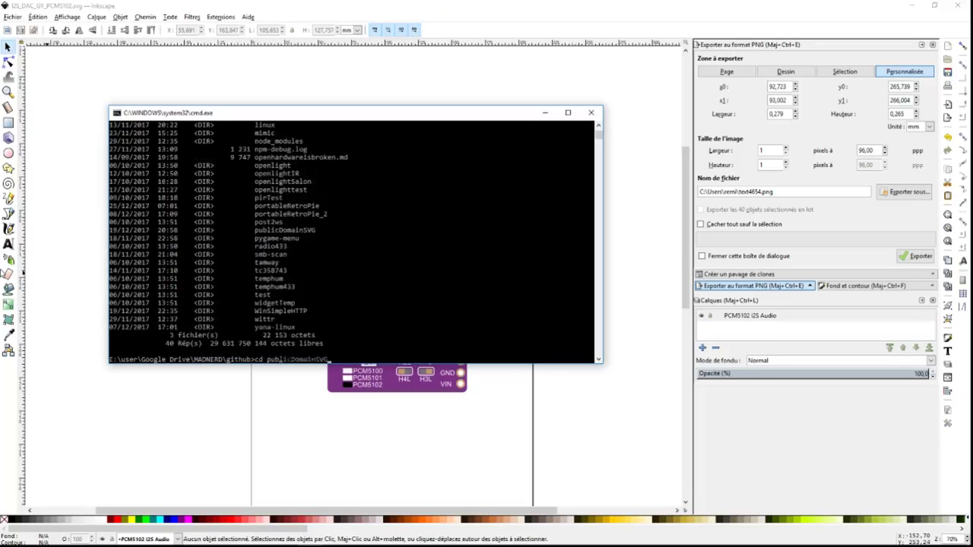
{"action": "type", "text": "cd publicDomainSVG"}
{"action": "key", "text": "Return"}
Show convert_jpg.txt and run its Inkscape SVG-to-PNG export line
{"action": "type", "text": "dir"}
{"action": "key", "text": "Return"}
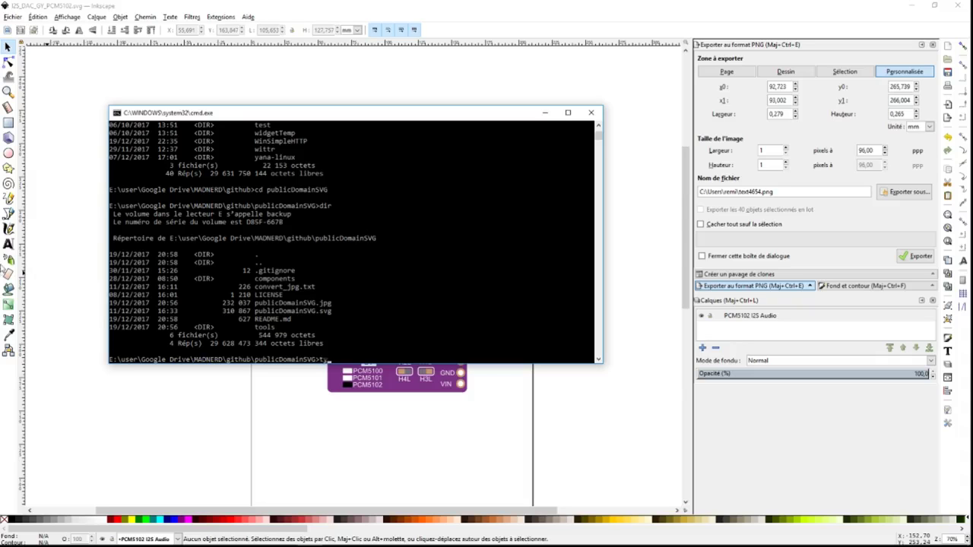
{"action": "type", "text": "txt"}
{"action": "key", "text": "Return"}
{"action": "left_click_drag", "start_coordinate": [110, 327], "coordinate": [585, 328]}
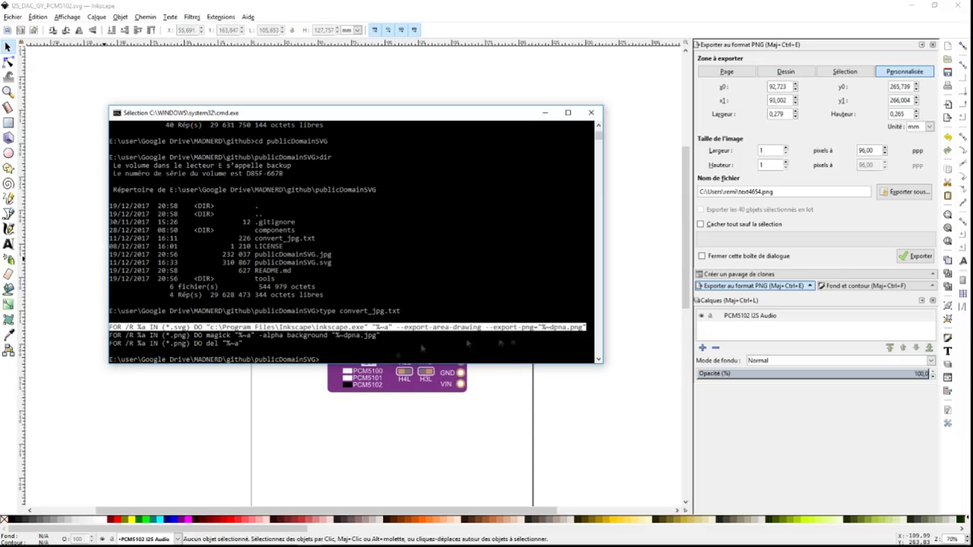
{"action": "right_click", "coordinate": [347, 354]}
{"action": "right_click", "coordinate": [264, 334]}
{"action": "key", "text": "Return"}
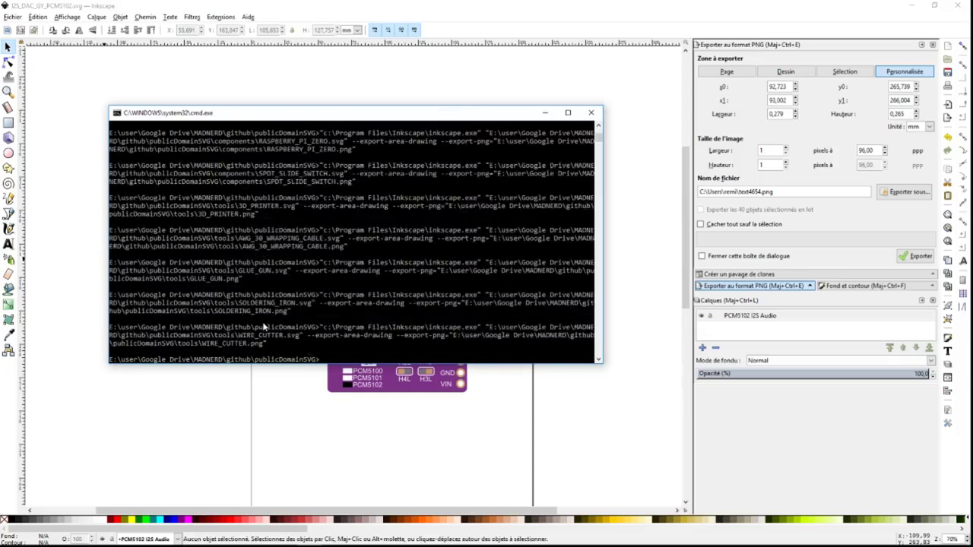
{"action": "type", "text": "type convert_jpg.txt"}
{"action": "key", "text": "Return"}
Run the magick PNG-to-JPG conversion line, then the PNG deletion line
{"action": "left_click_drag", "start_coordinate": [110, 337], "coordinate": [386, 337]}
{"action": "right_click", "coordinate": [263, 337]}
{"action": "type", "text": "type convert_jpg.txt"}
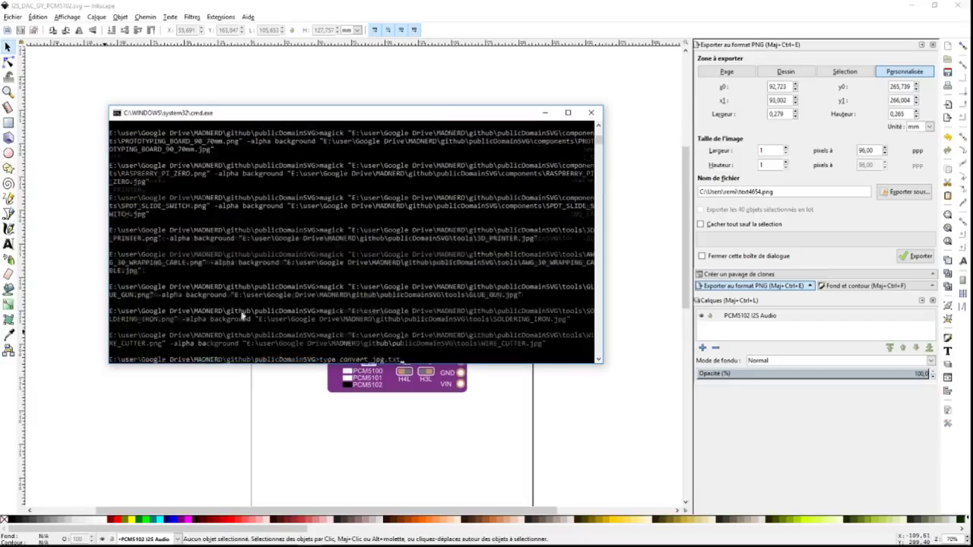
{"action": "key", "text": "Return"}
{"action": "left_click_drag", "start_coordinate": [109, 344], "coordinate": [235, 343]}
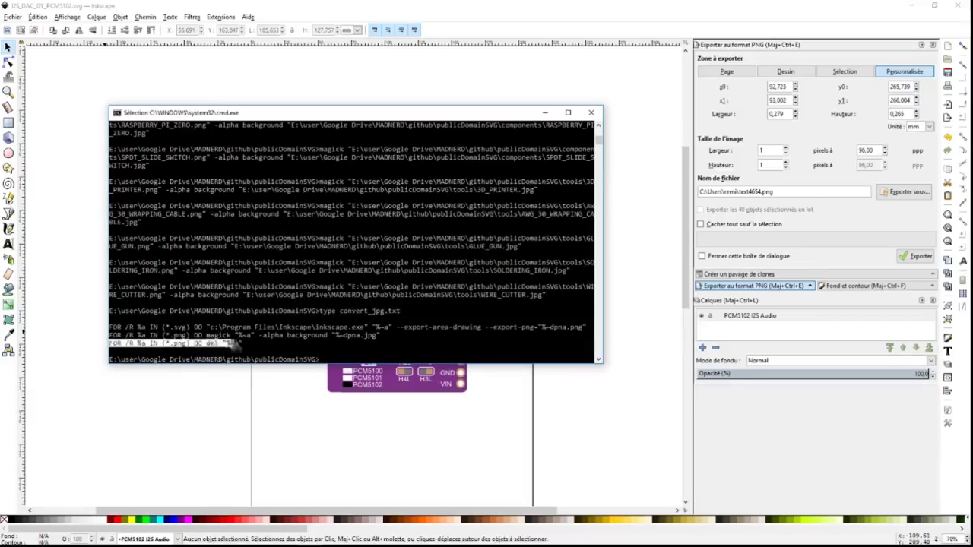
{"action": "right_click", "coordinate": [245, 343]}
{"action": "right_click", "coordinate": [244, 343]}
{"action": "key", "text": "Return"}
Preview the board JPG in the components folder, then close it
{"action": "left_click", "coordinate": [545, 112]}
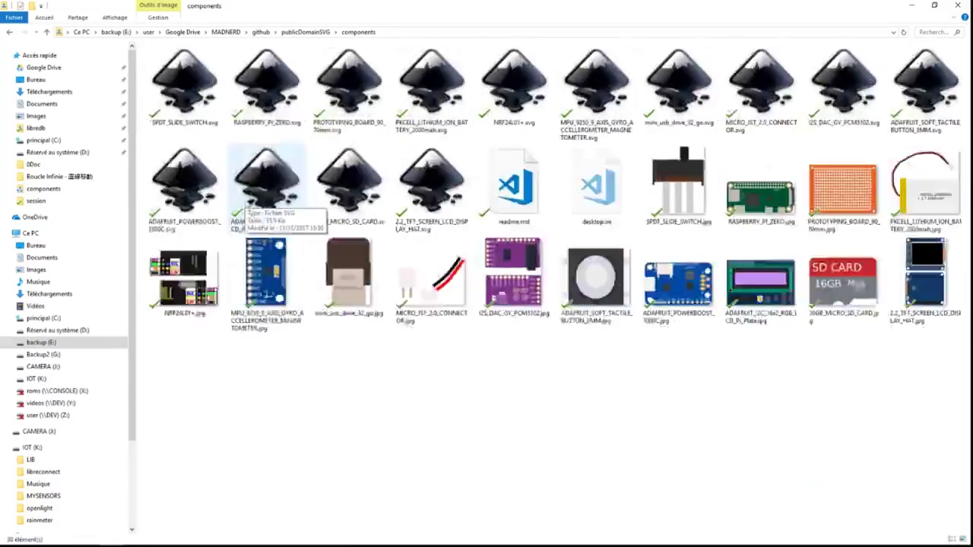
{"action": "double_click", "coordinate": [251, 204]}
{"action": "key", "text": "alt+F4"}
Prefix AUDIO_ to the board JPG's name and start renaming its SVG
{"action": "key", "text": "F2"}
{"action": "key", "text": "Home"}
{"action": "type", "text": "AUDIO_"}
{"action": "right_click", "coordinate": [496, 289]}
{"action": "key", "text": "Escape"}
{"action": "left_click", "coordinate": [844, 84]}
{"action": "key", "text": "F2"}
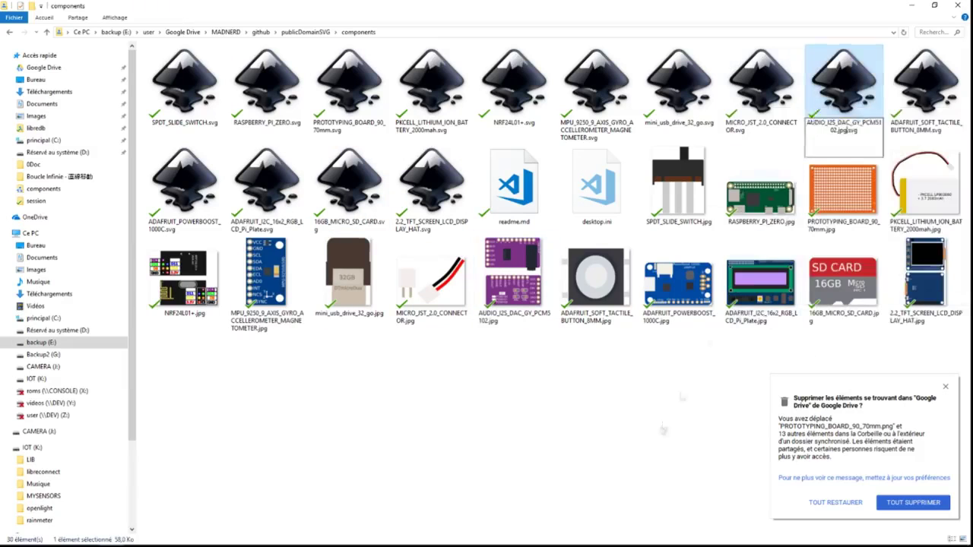